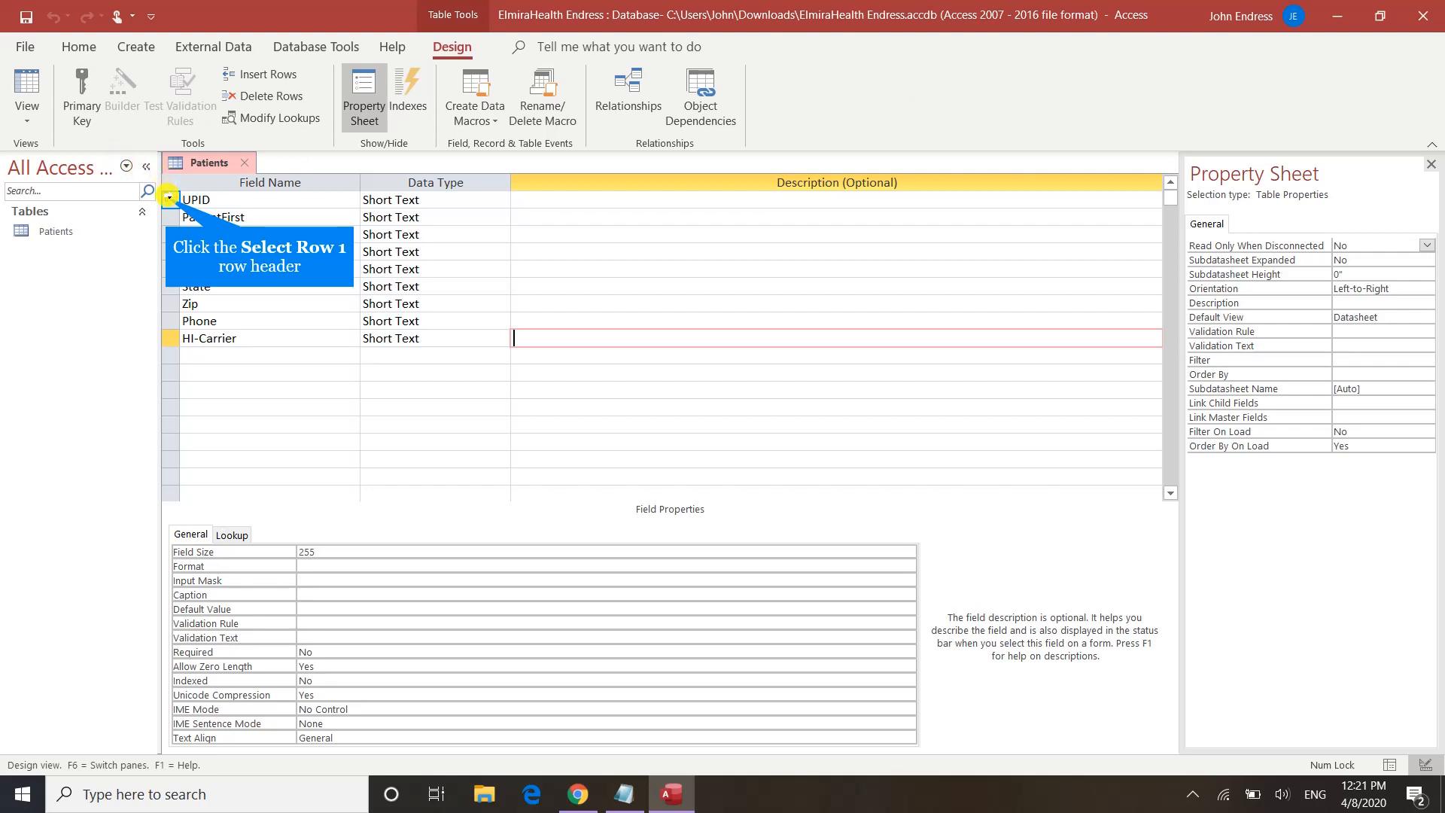
Step: Change the UPID field size from 255 to 6
left_click(167, 198)
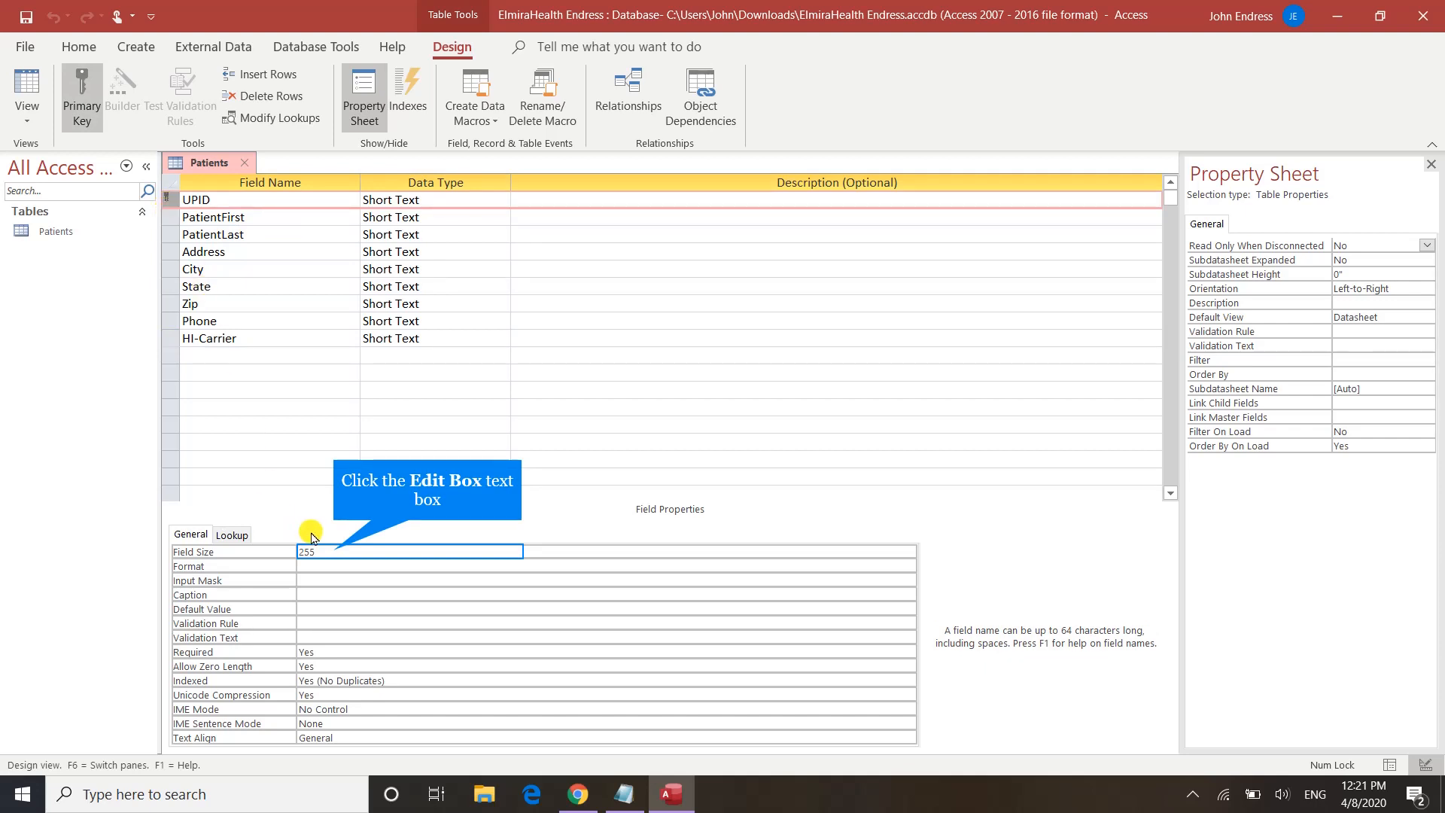
left_click(333, 551)
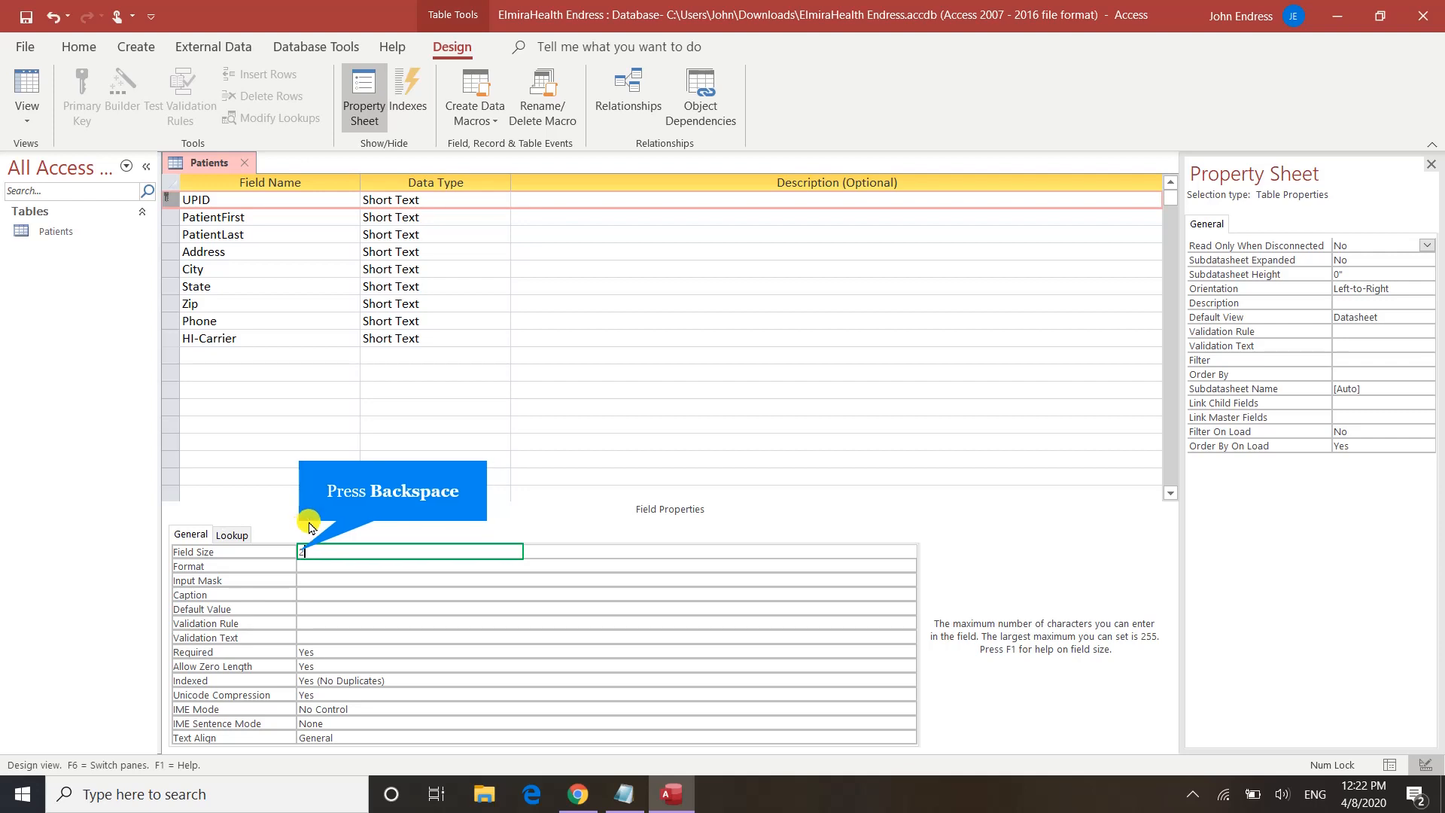
key("BackSpace")
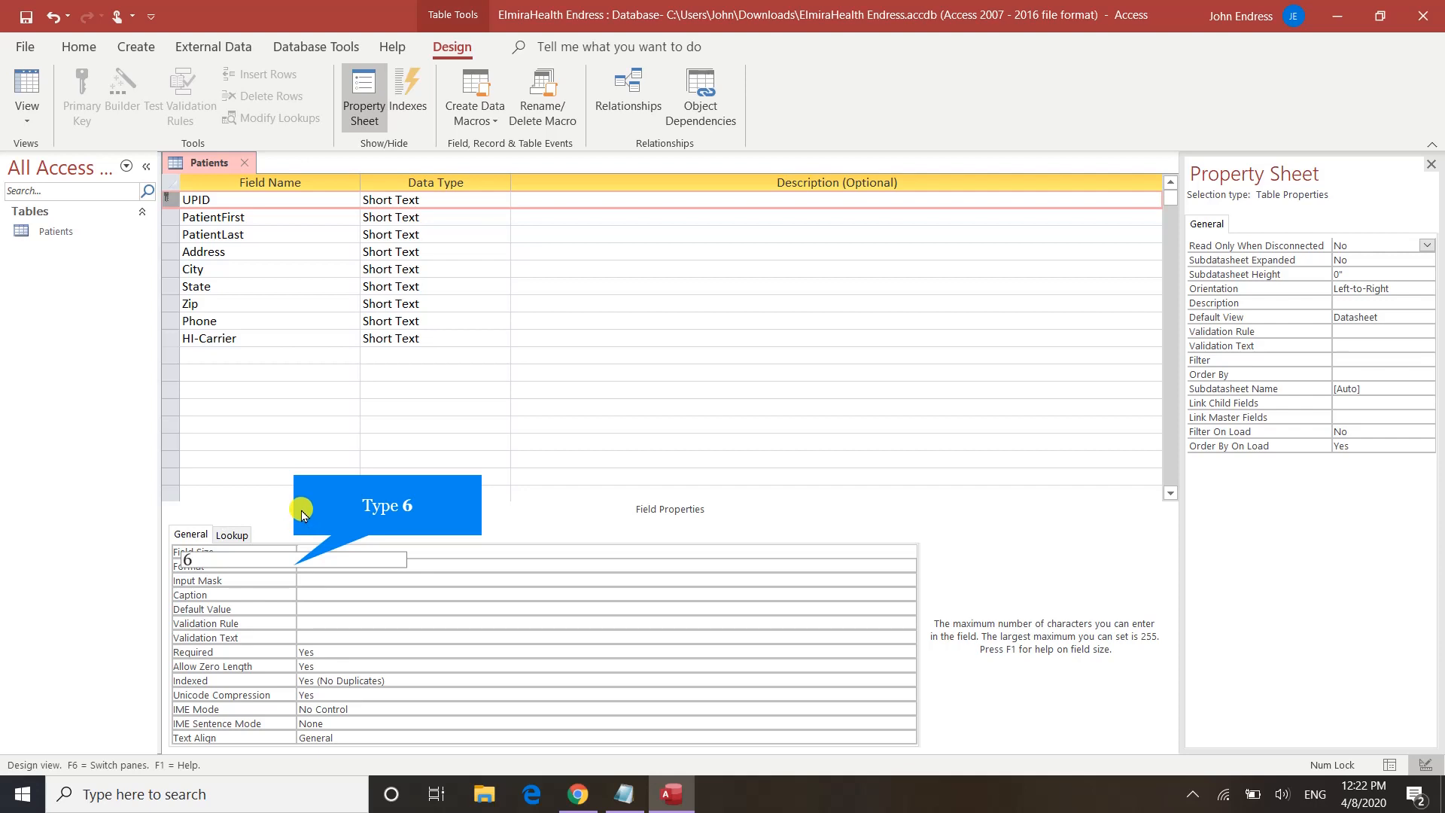
type("6")
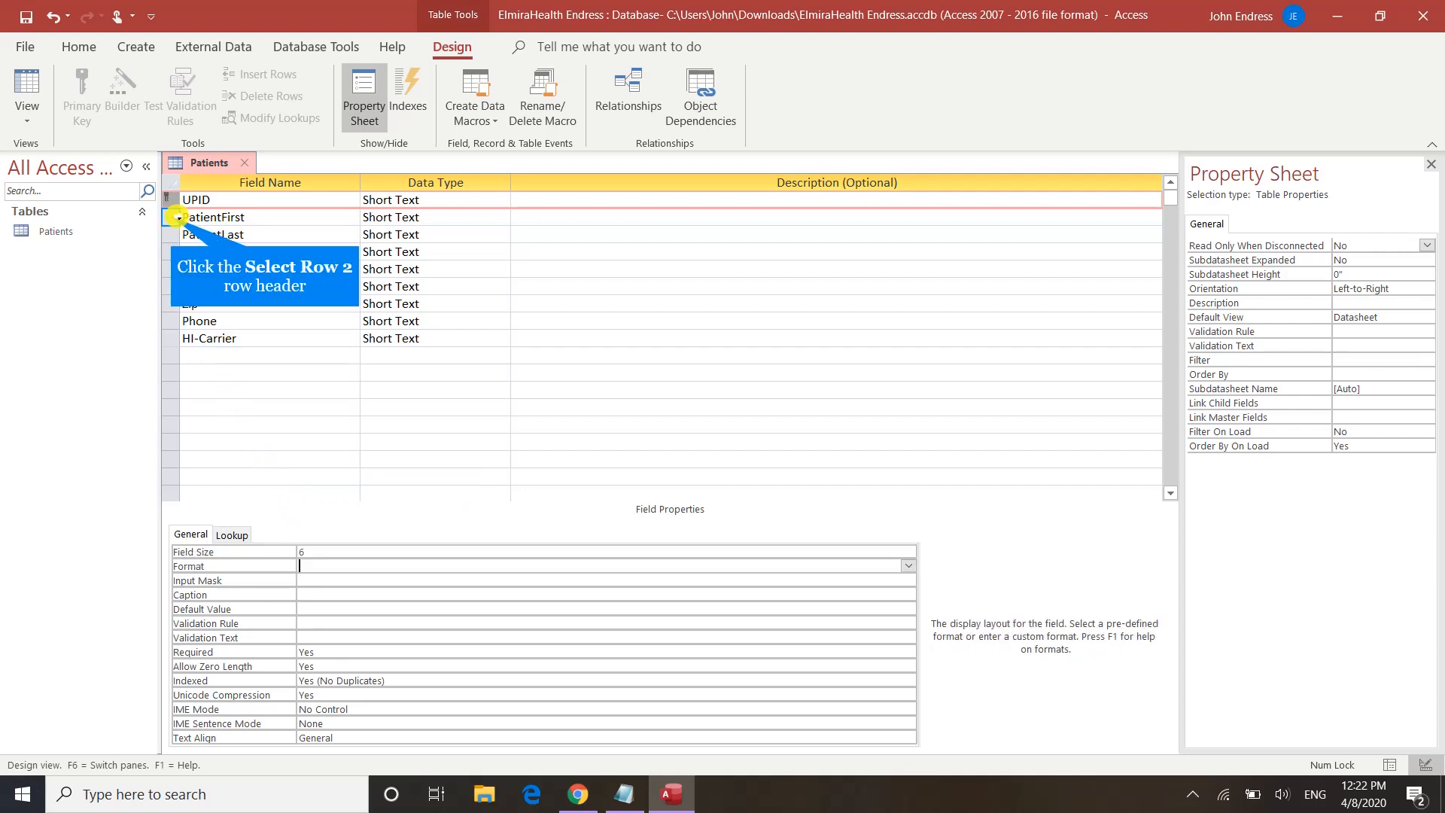
Step: Set PatientFirst's field size to 15 and PatientLast's to 25, and clear Address's 255 size
left_click(172, 218)
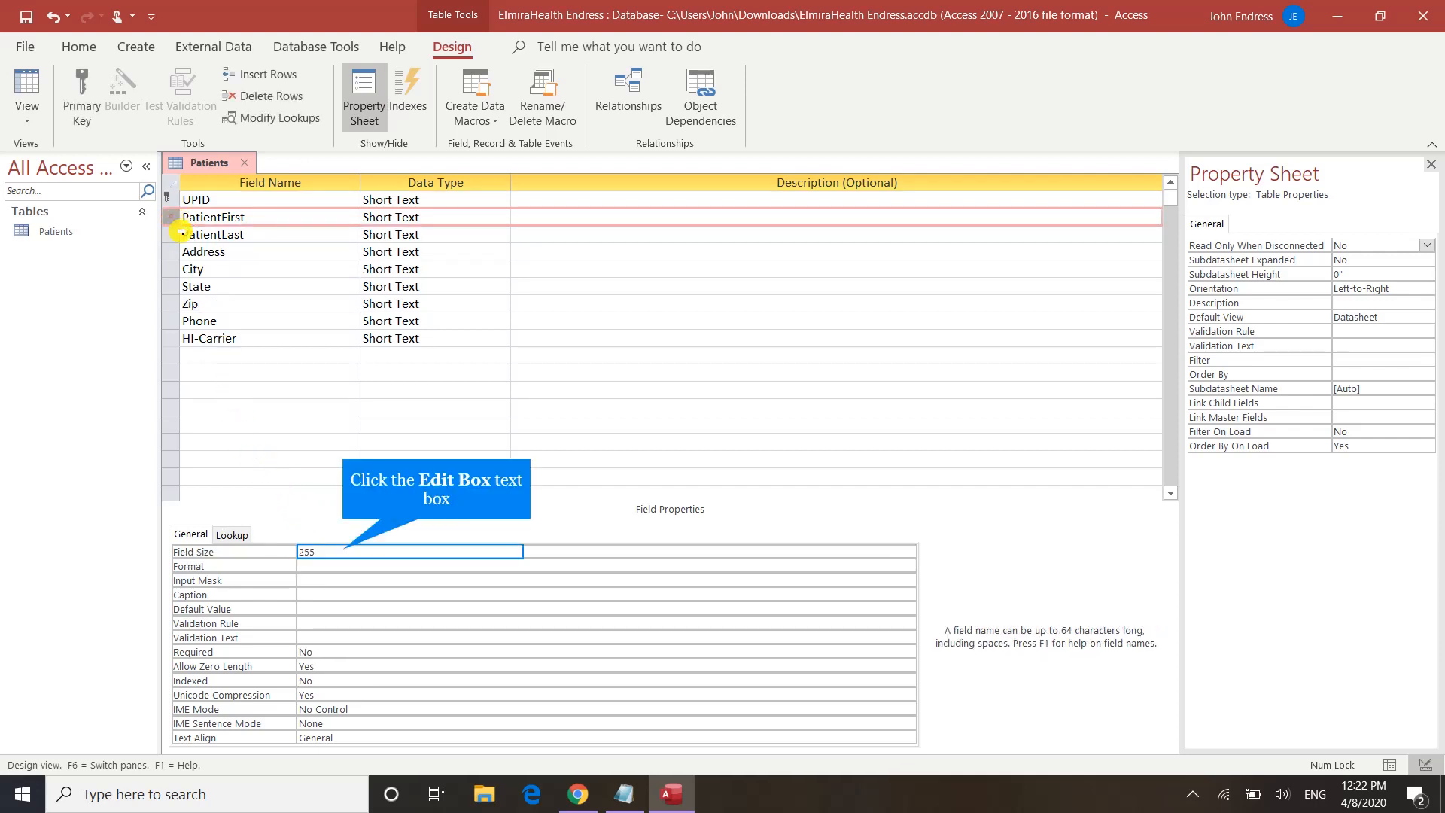
left_click(343, 550)
key("BackSpace")
key("BackSpace")
key("BackSpace")
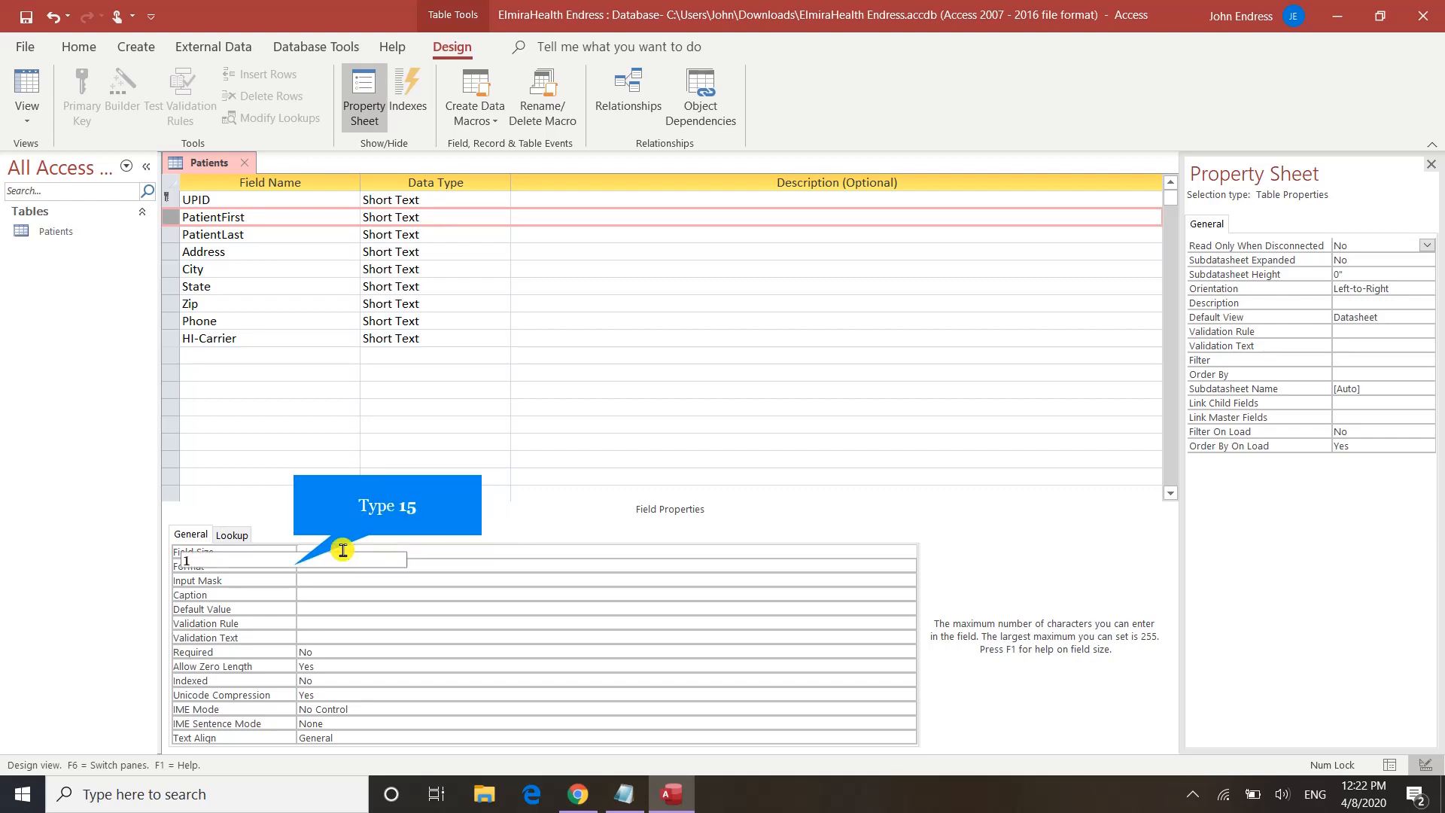
key("Return")
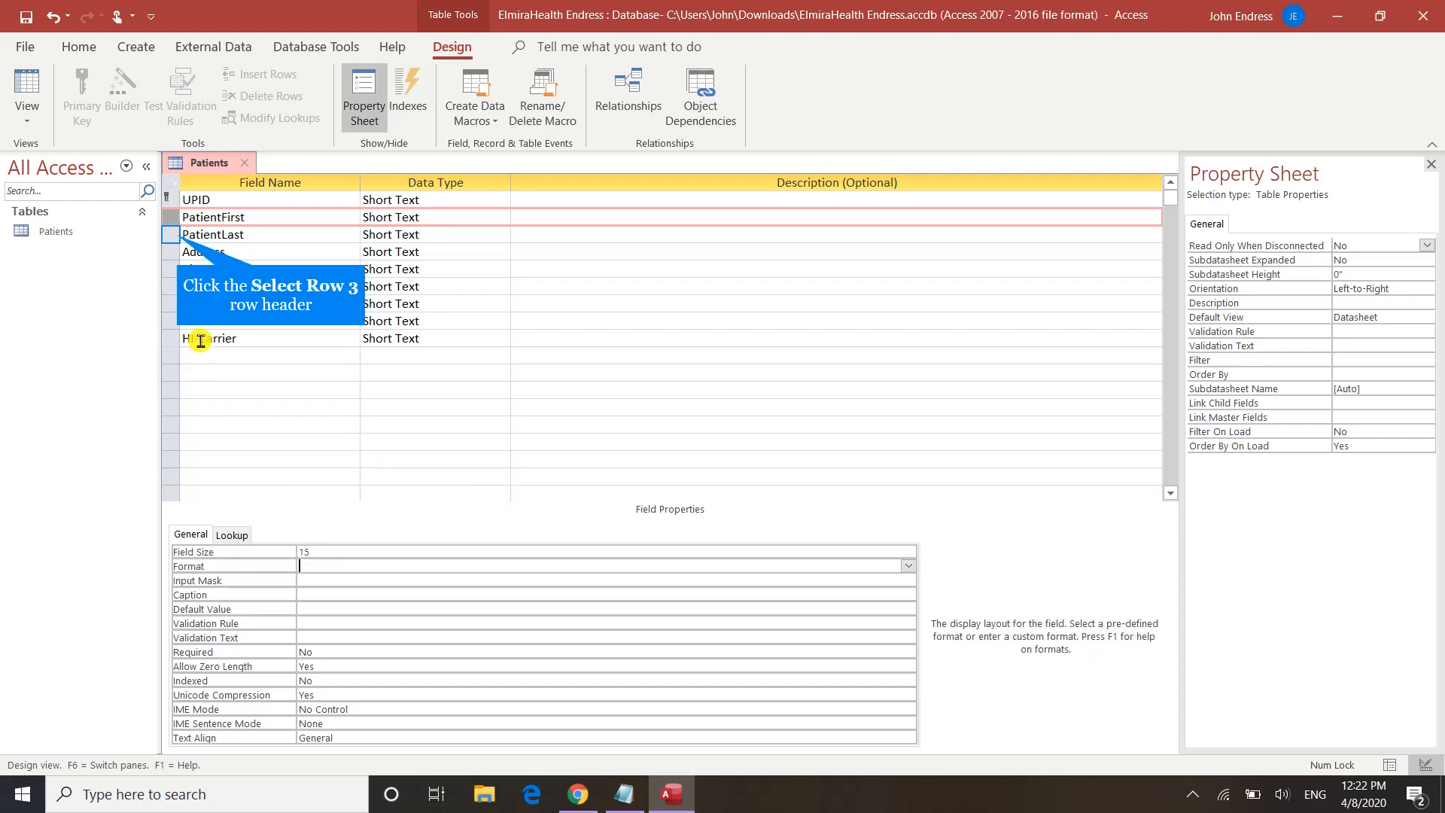
left_click(177, 236)
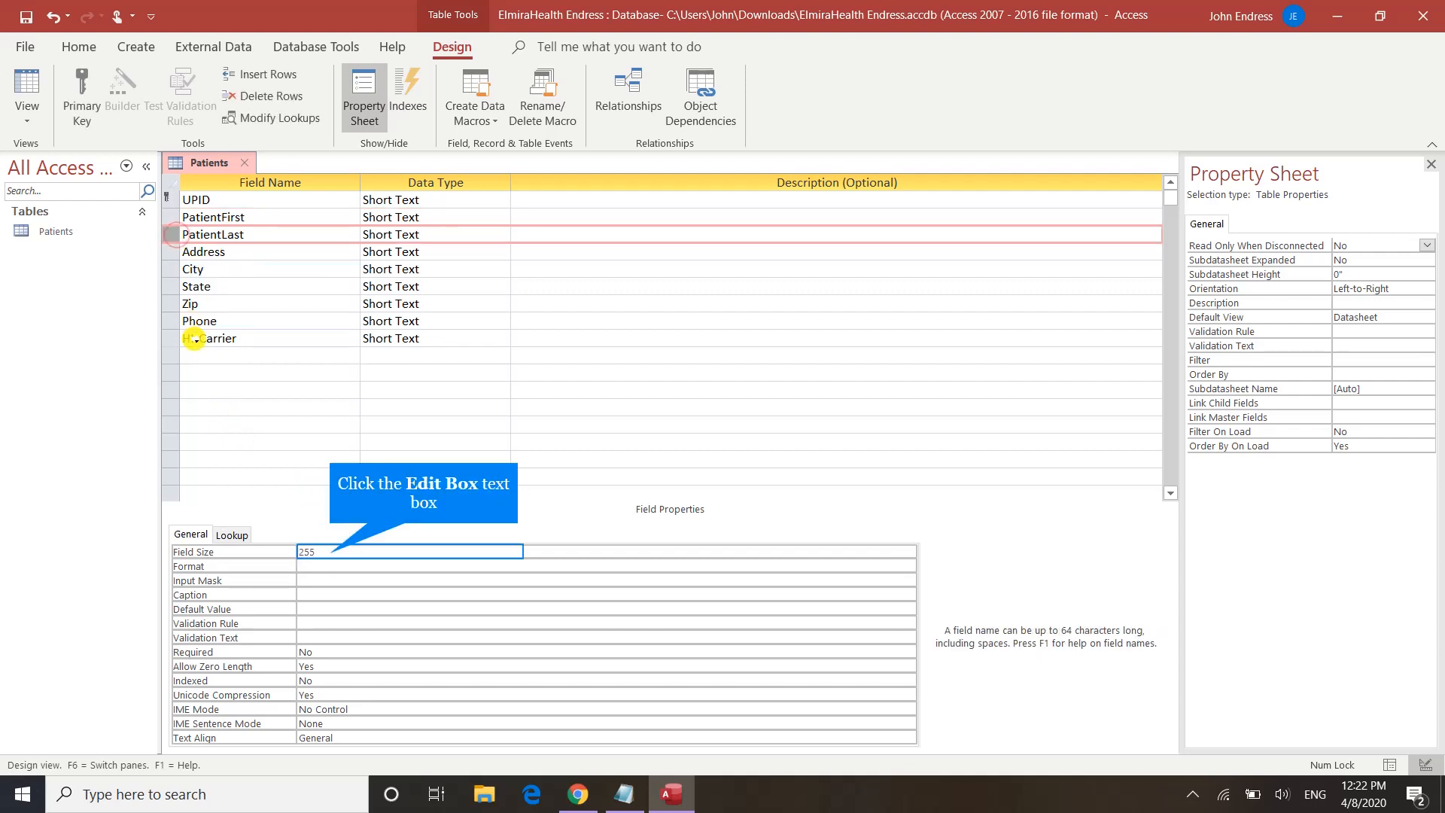
left_click(324, 554)
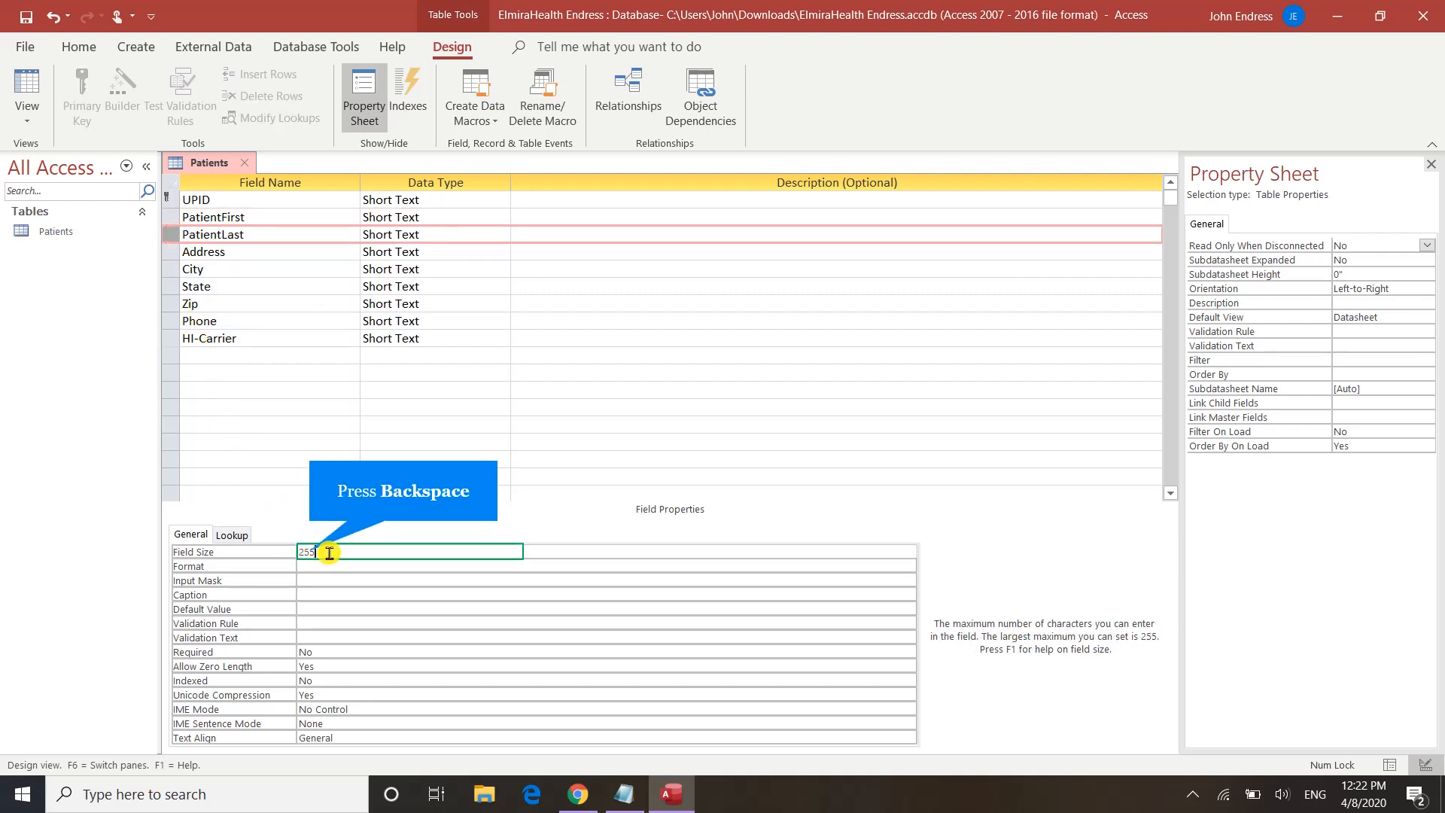
key("BackSpace")
type("25")
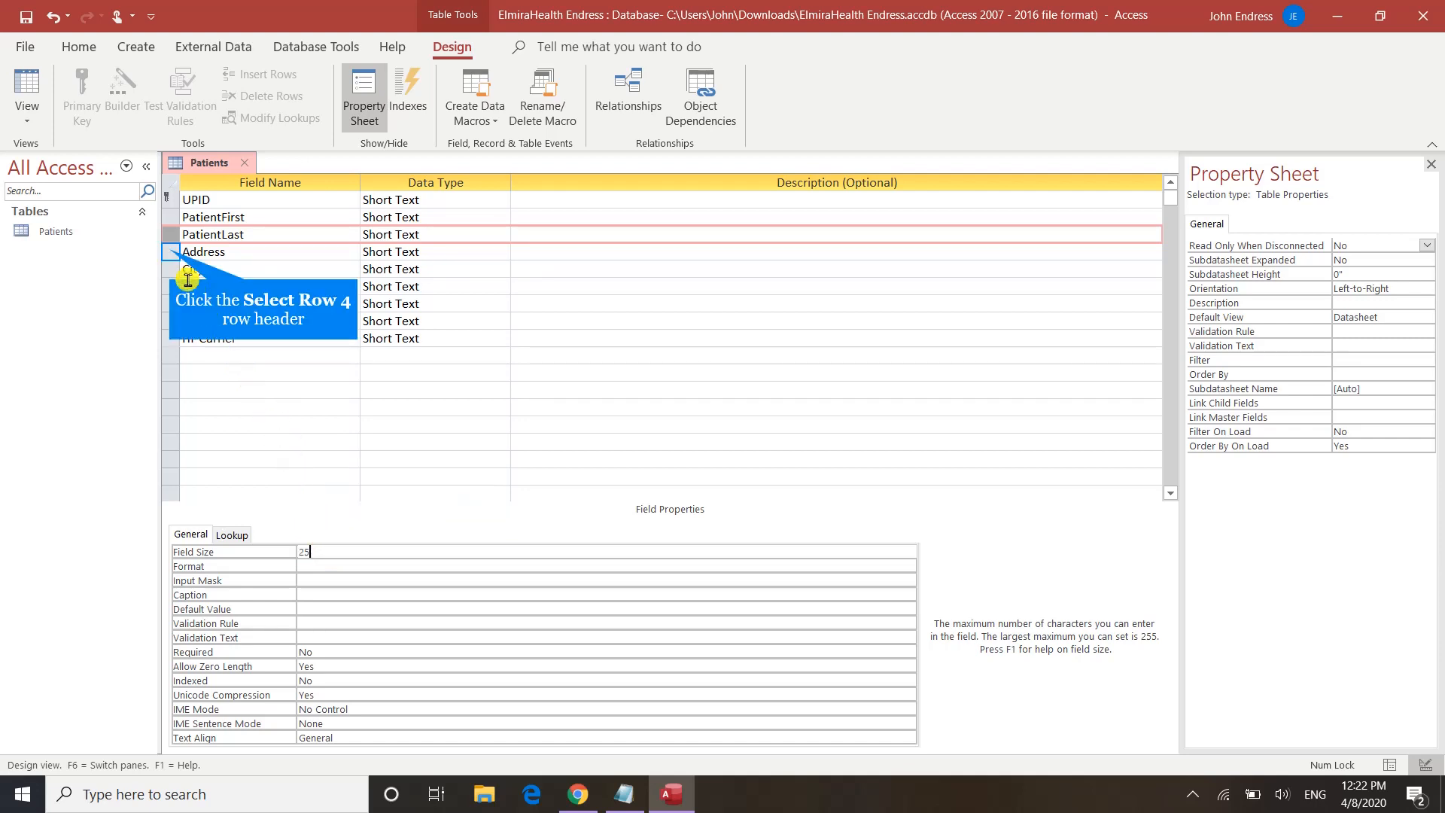
left_click(170, 251)
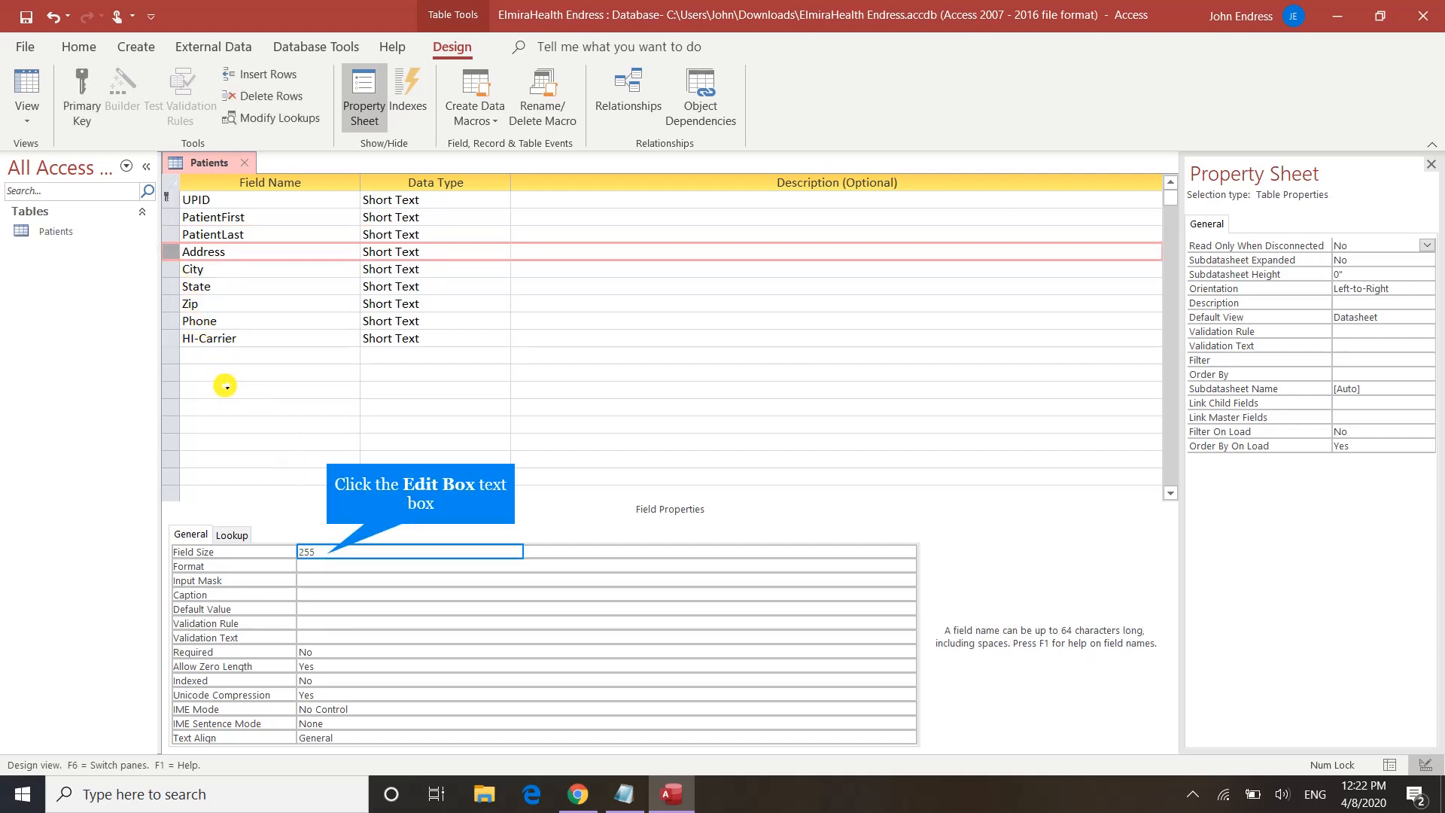
left_click(319, 557)
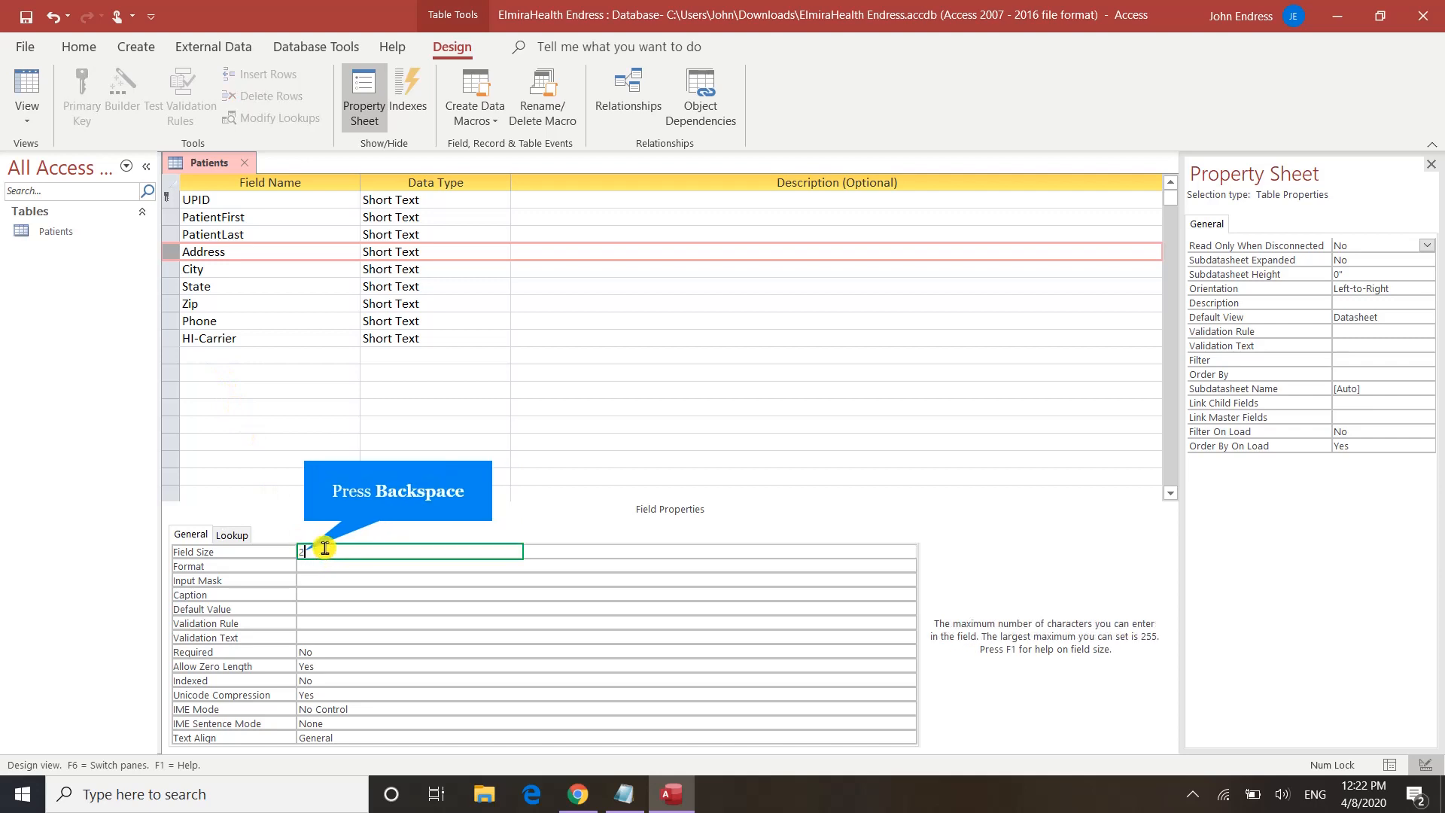
key("BackSpace")
Step: Enter a field size of 30 for Address and 25 for City
type("30")
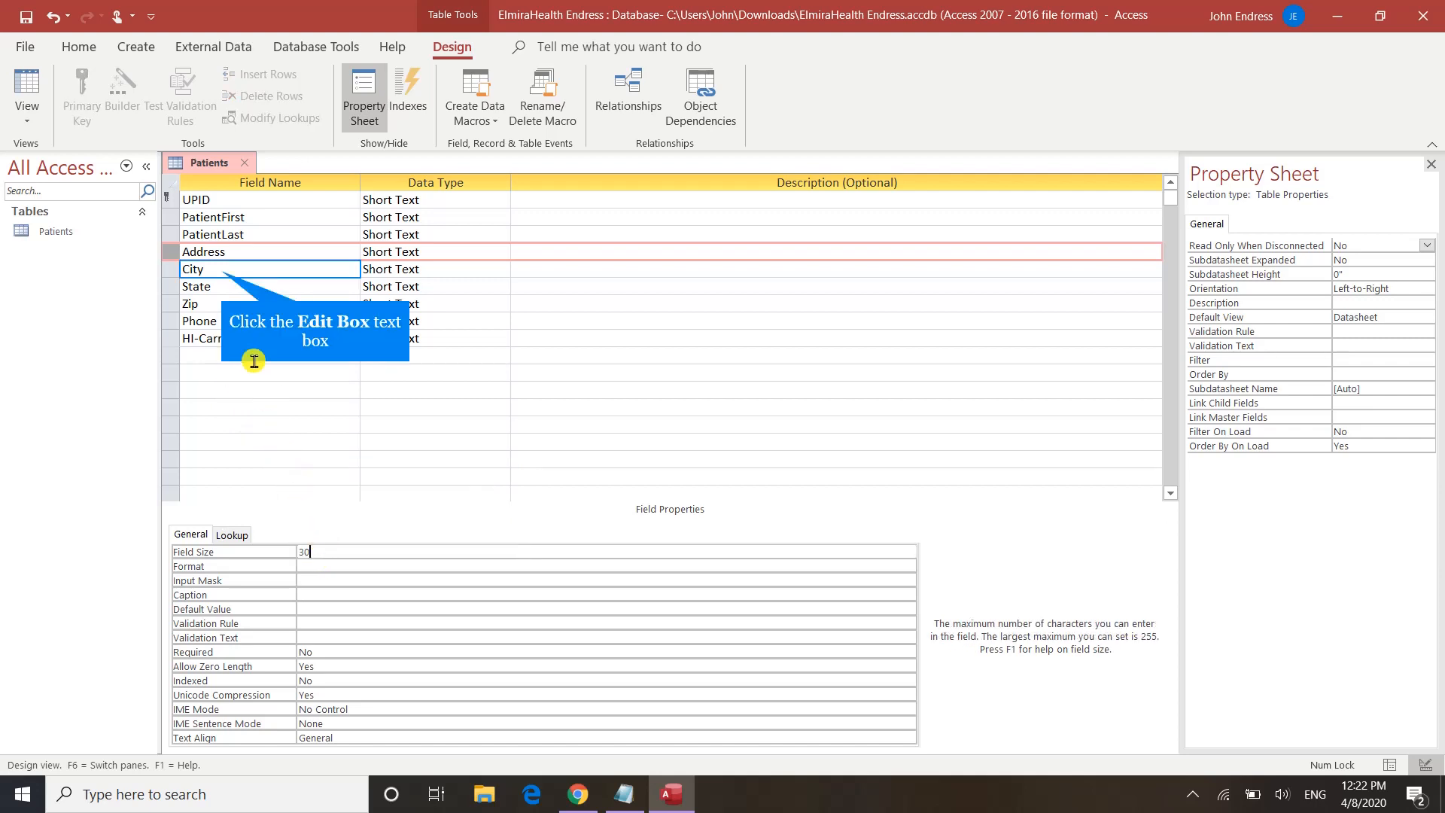
left_click(220, 269)
left_click(329, 548)
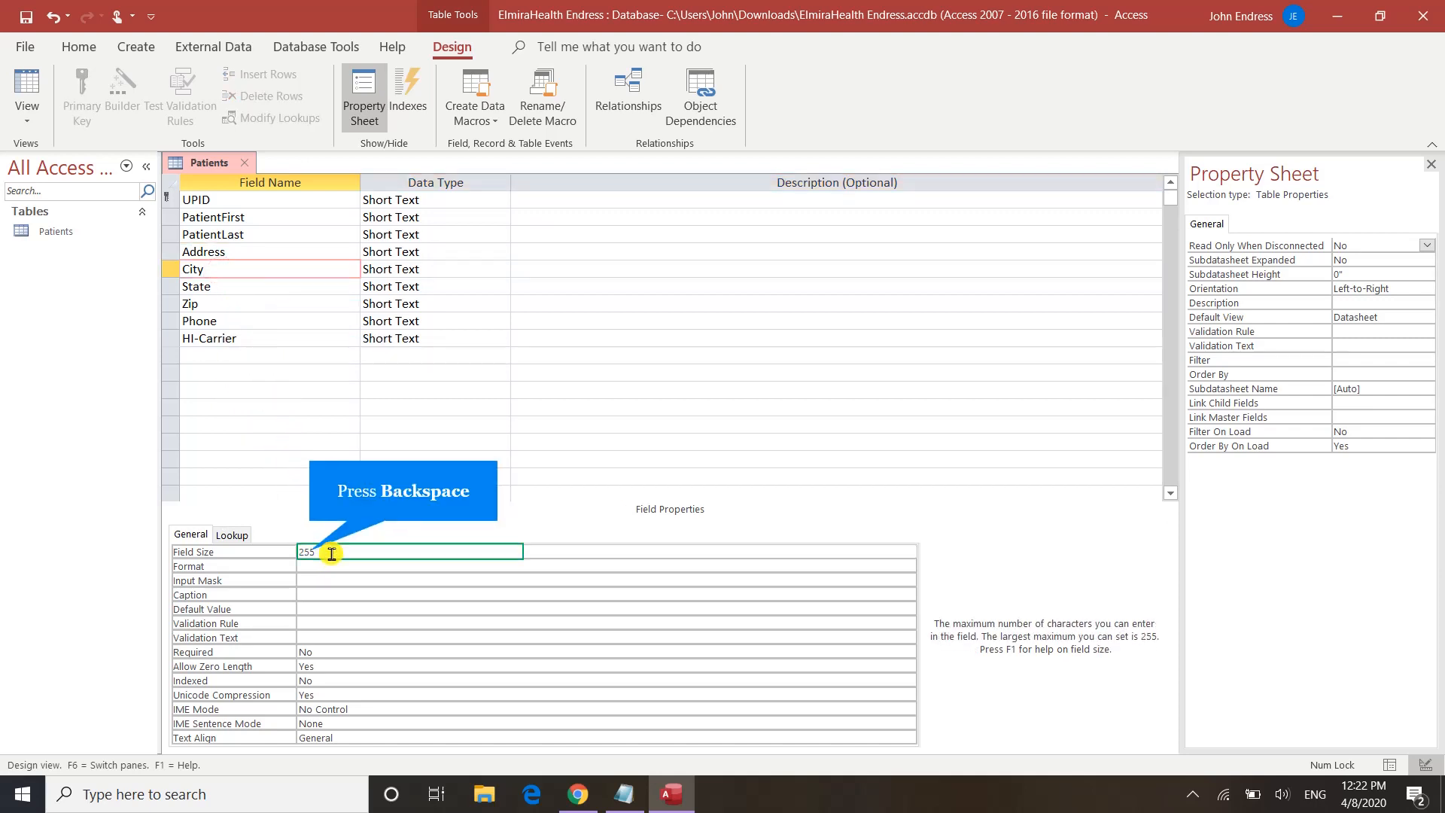
key("BackSpace")
type("25")
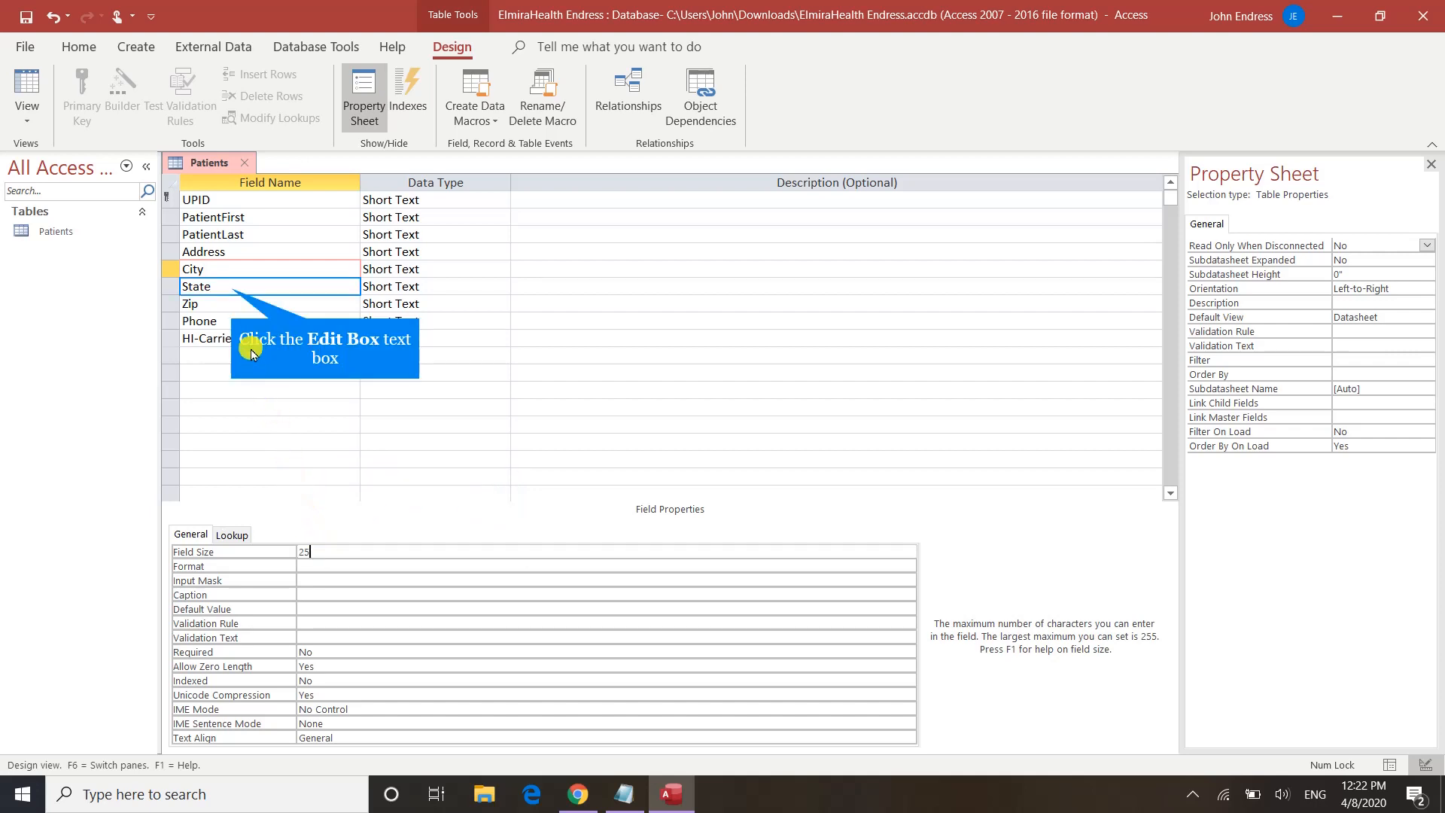
Step: Retype the State field name, set its size to 2, and clear Zip's field size
left_click(231, 288)
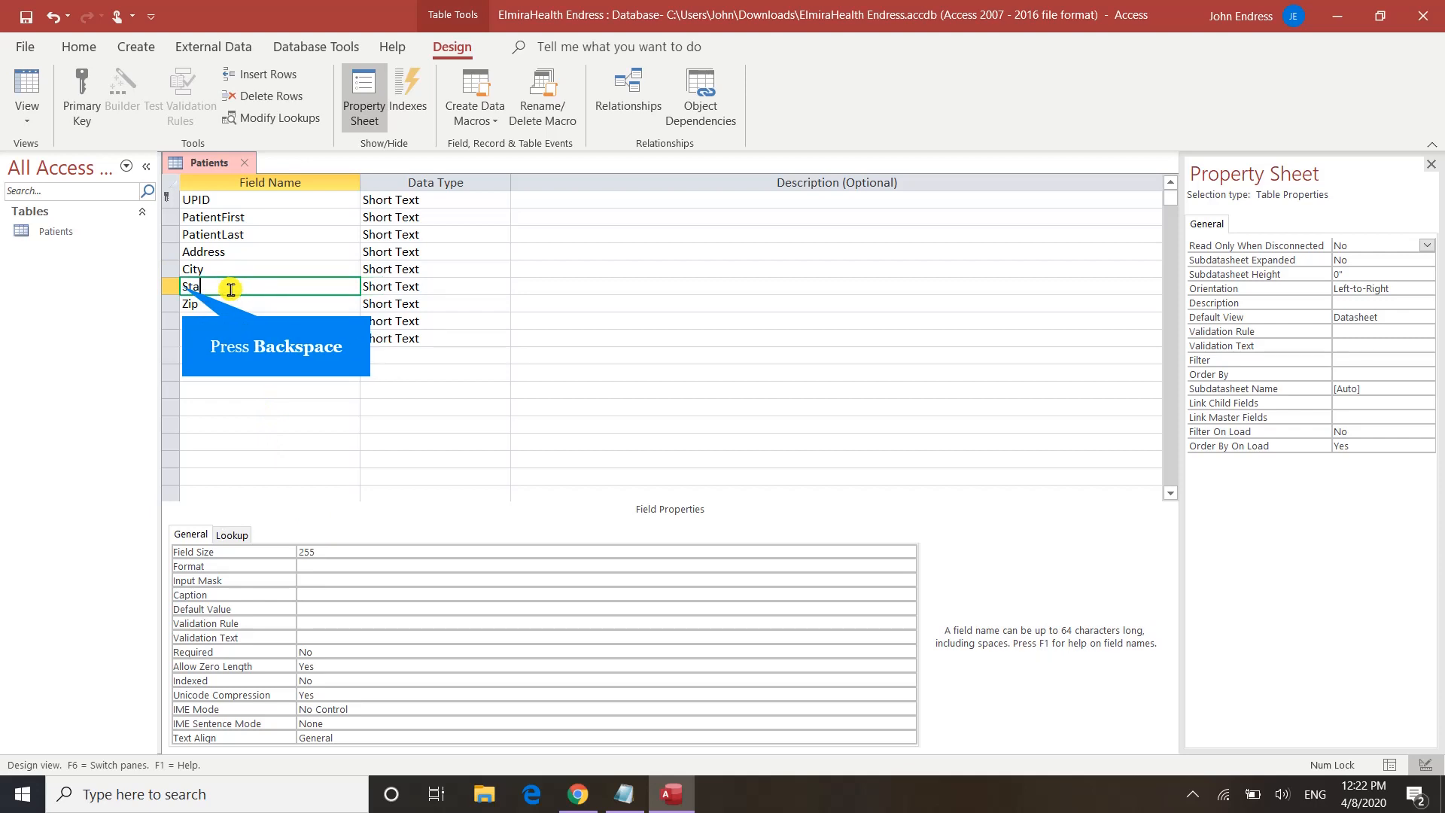
key("BackSpace")
key("BackSpace")
key("BackSpace")
key("BackSpace")
key("BackSpace")
type("State")
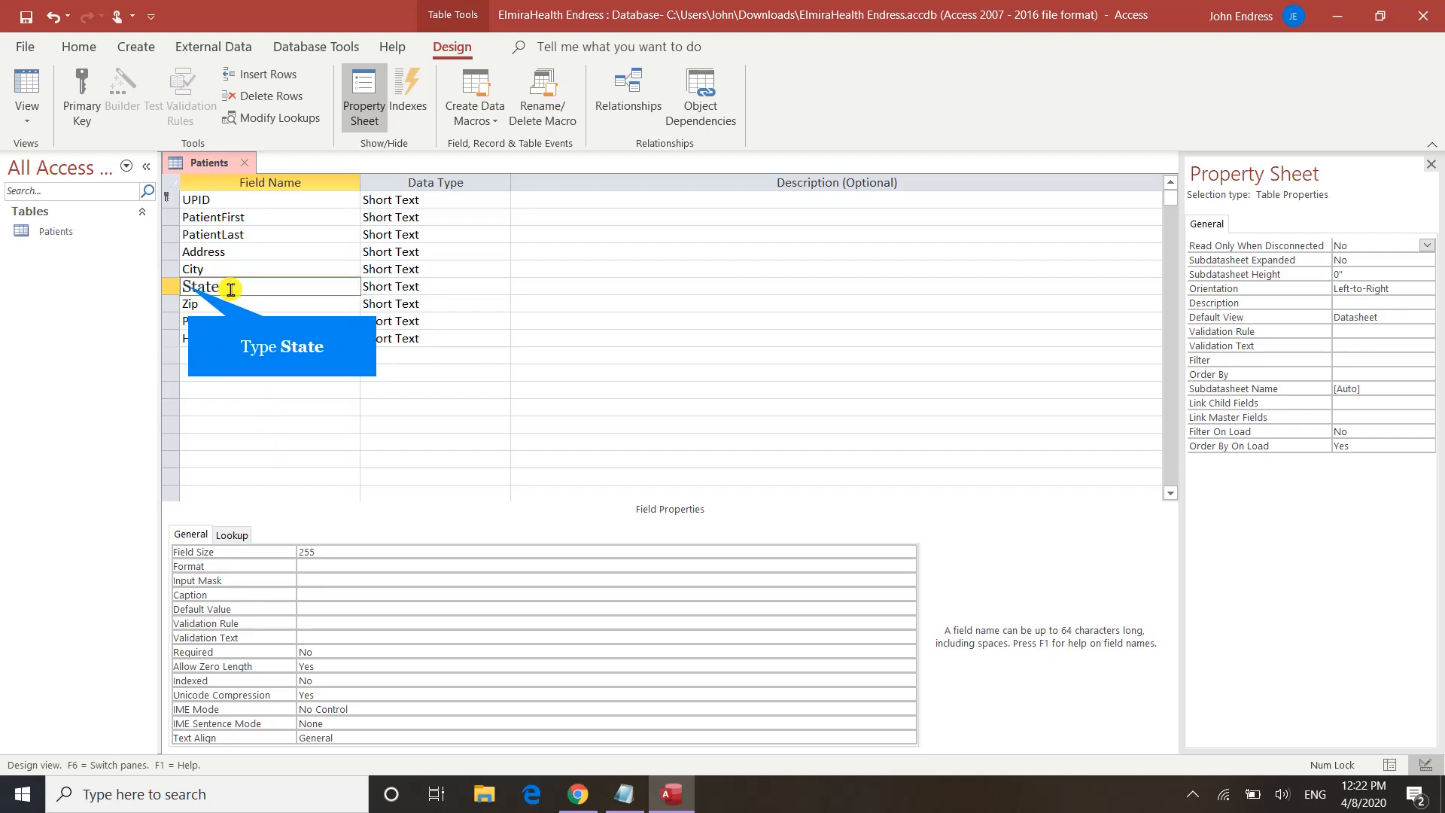
left_click(357, 552)
key("BackSpace")
key("BackSpace")
key("BackSpace")
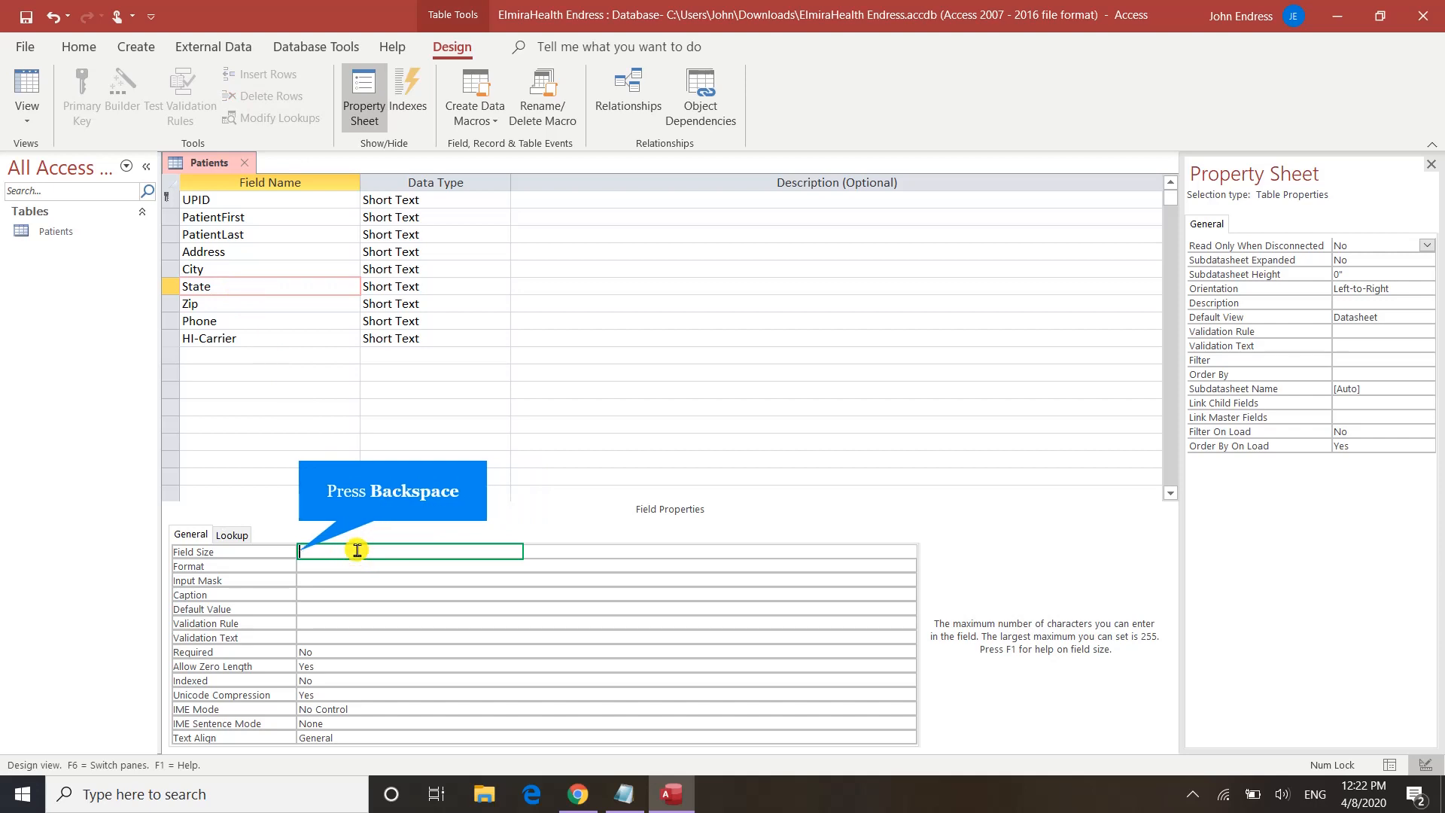
type("2")
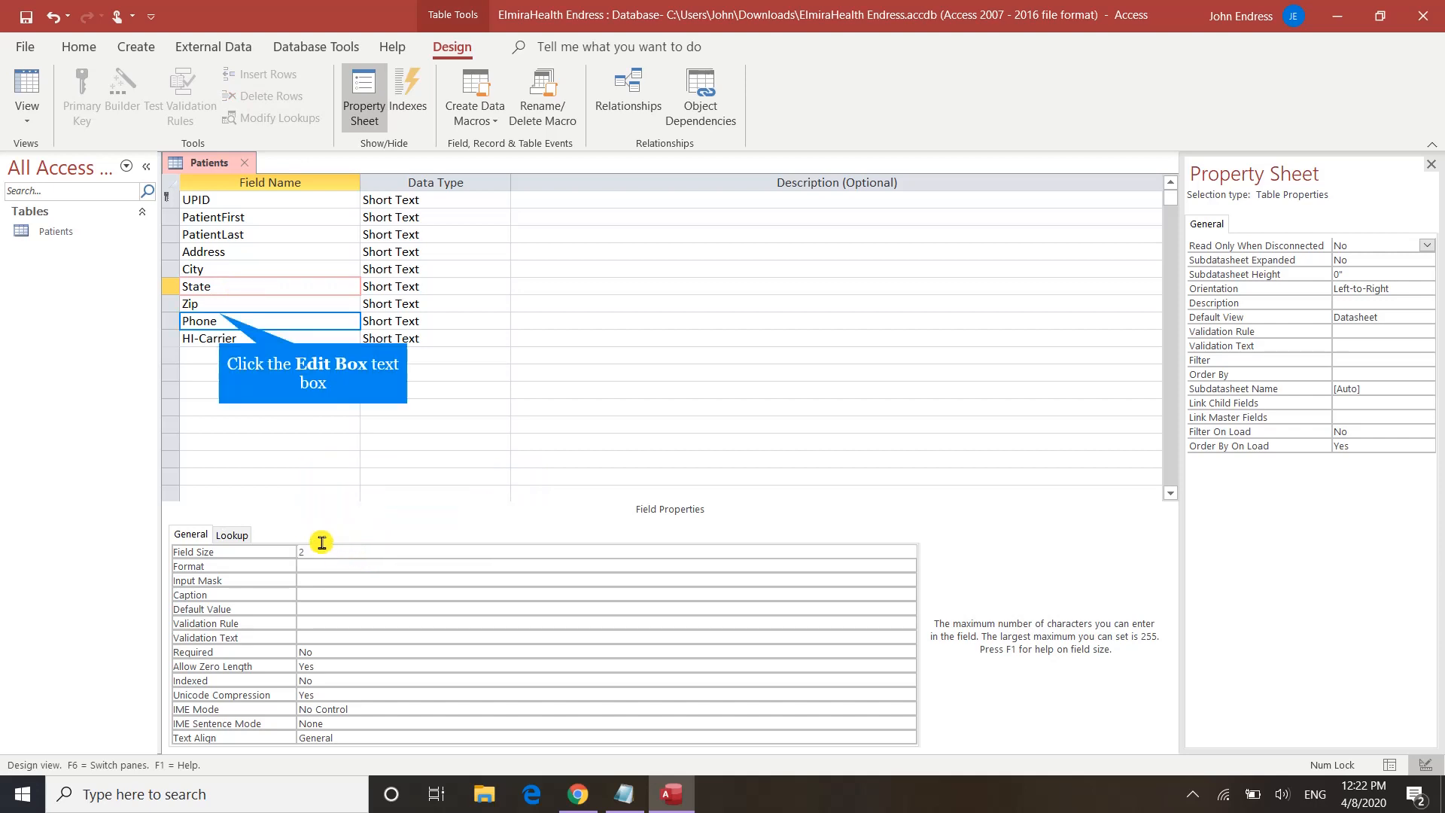
left_click(214, 311)
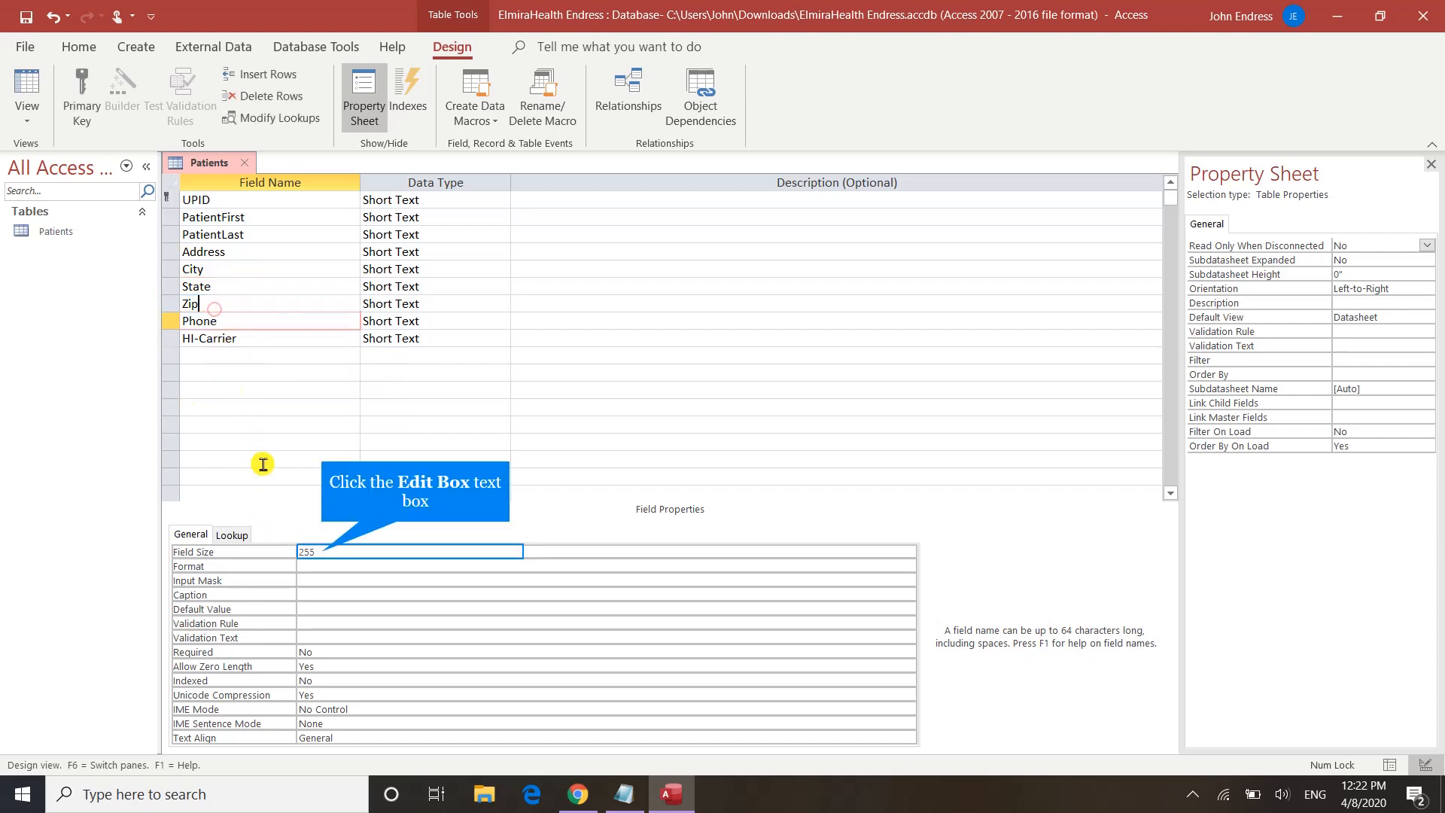
left_click(322, 550)
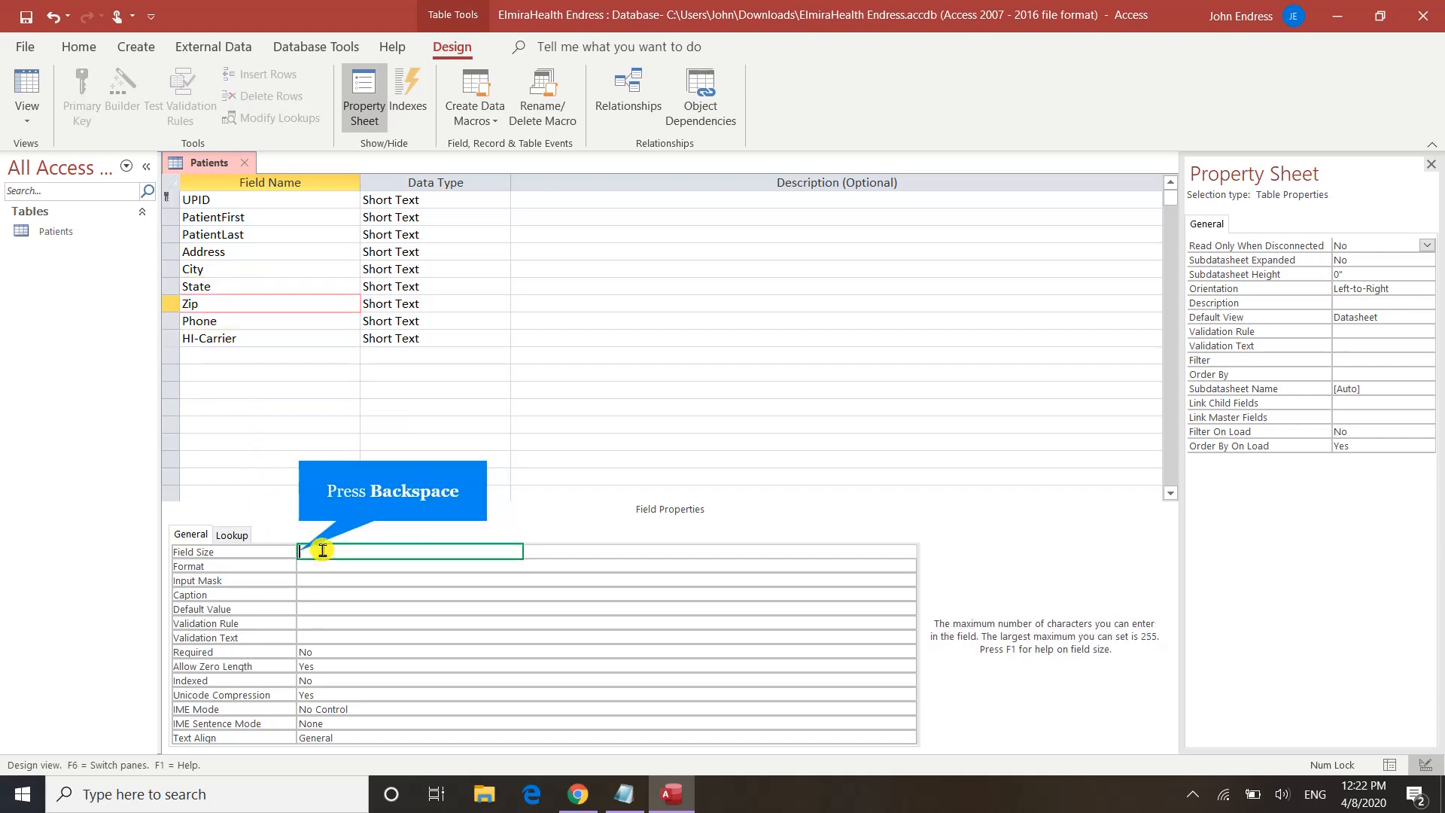
key("BackSpace")
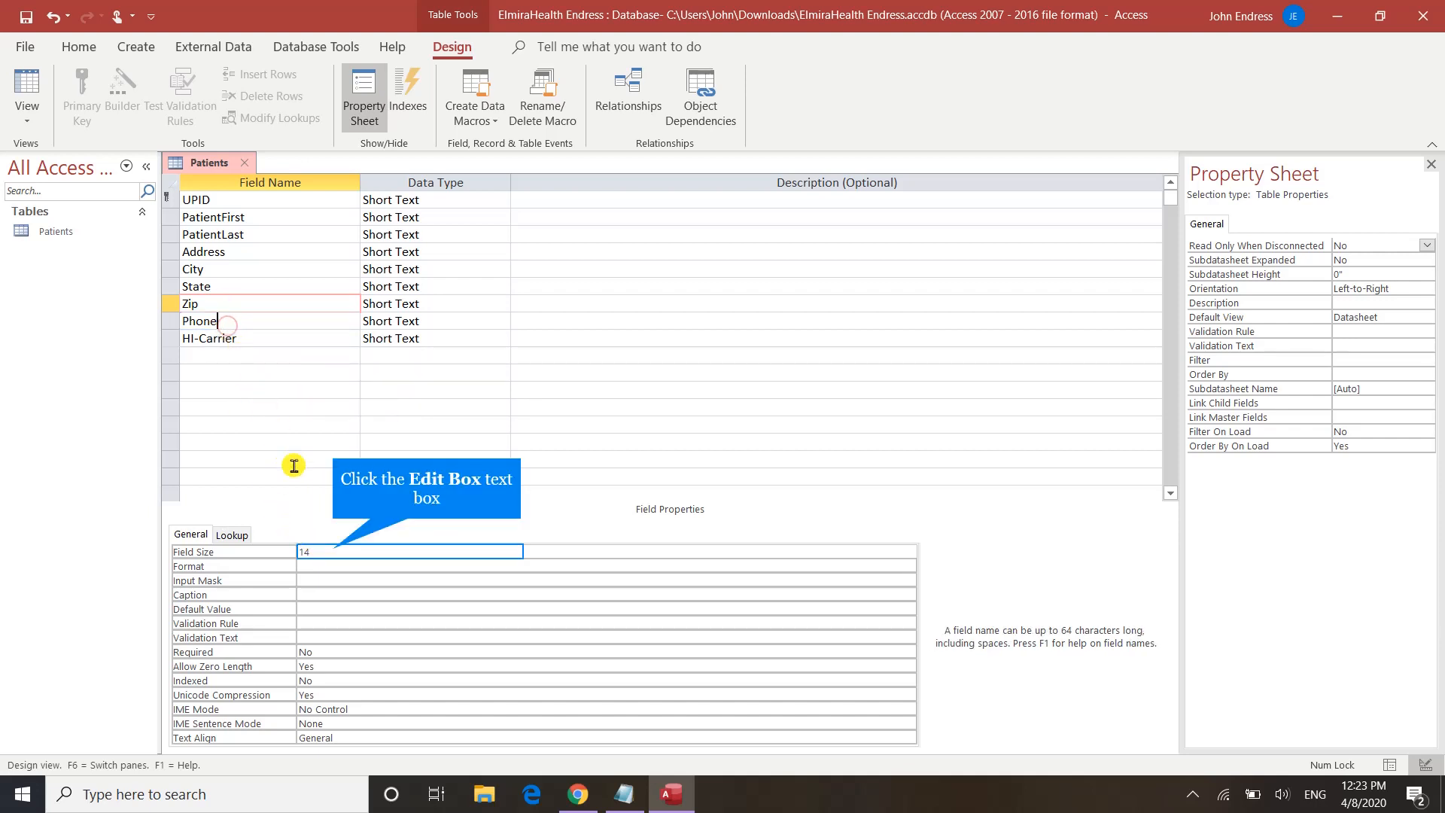
Step: Set the Phone field size to 2 and the HI-Carrier field size to 6
left_click(332, 550)
key("BackSpace")
key("BackSpace")
key("BackSpace")
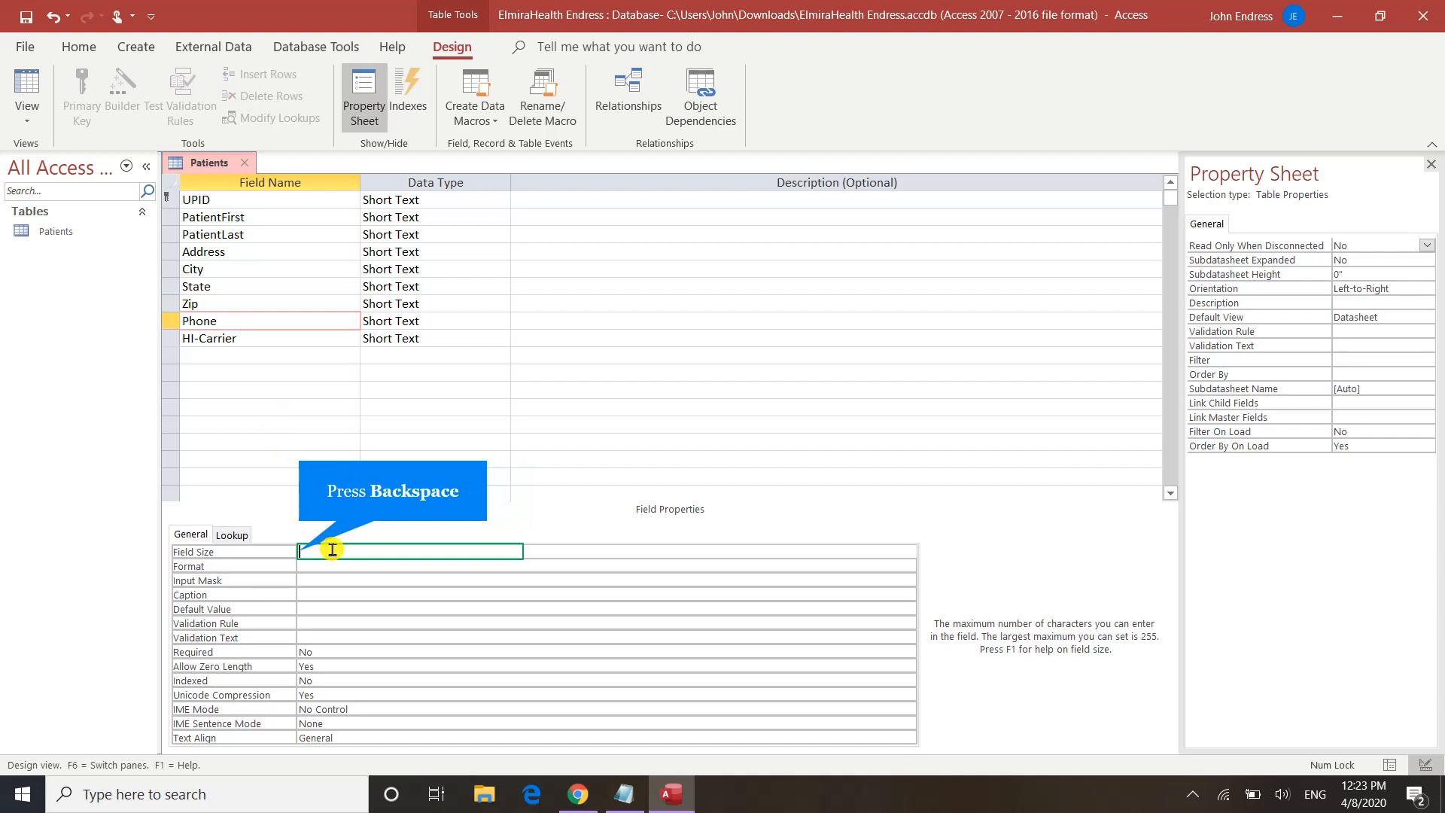
type("255")
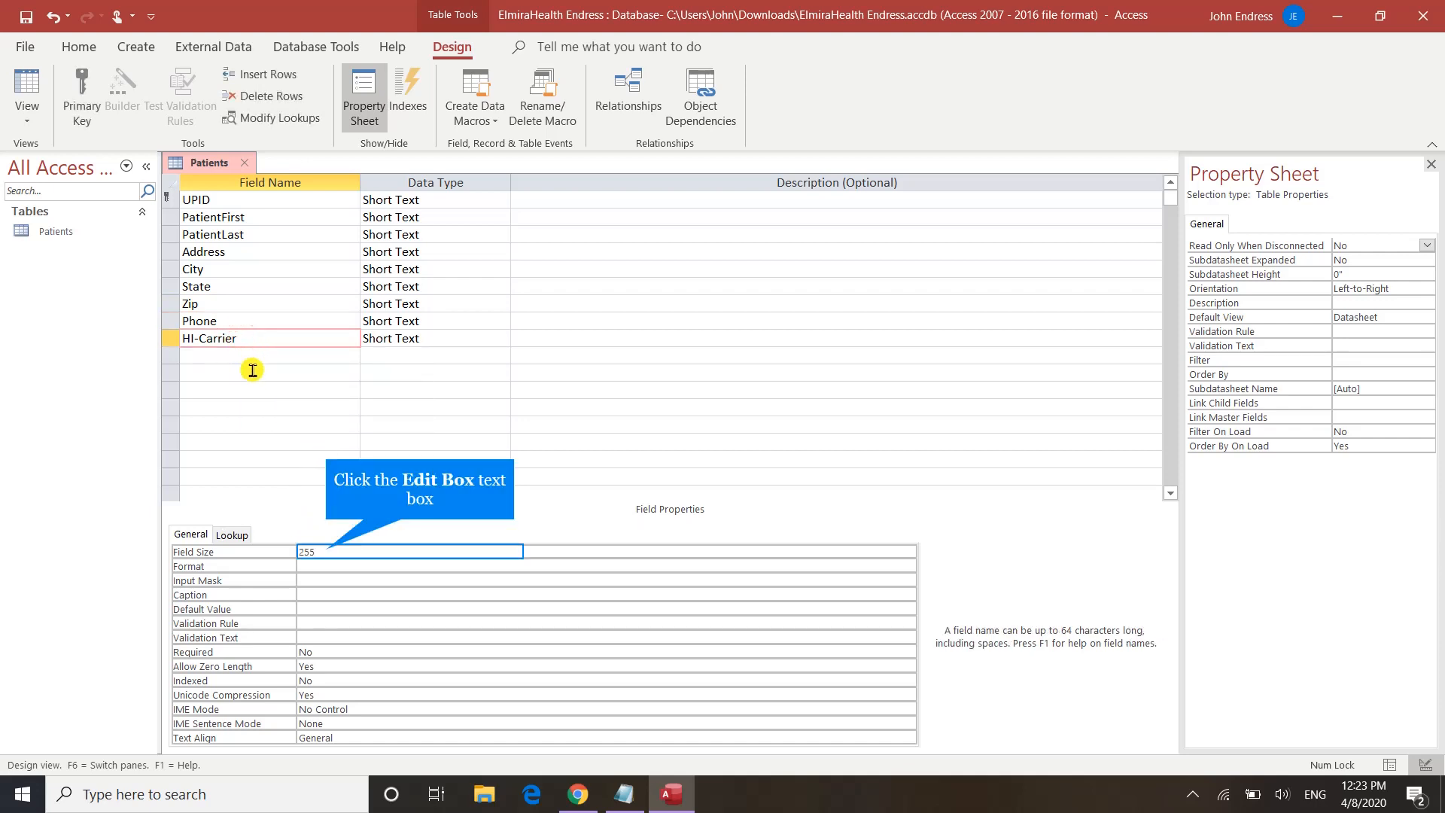
left_click(322, 549)
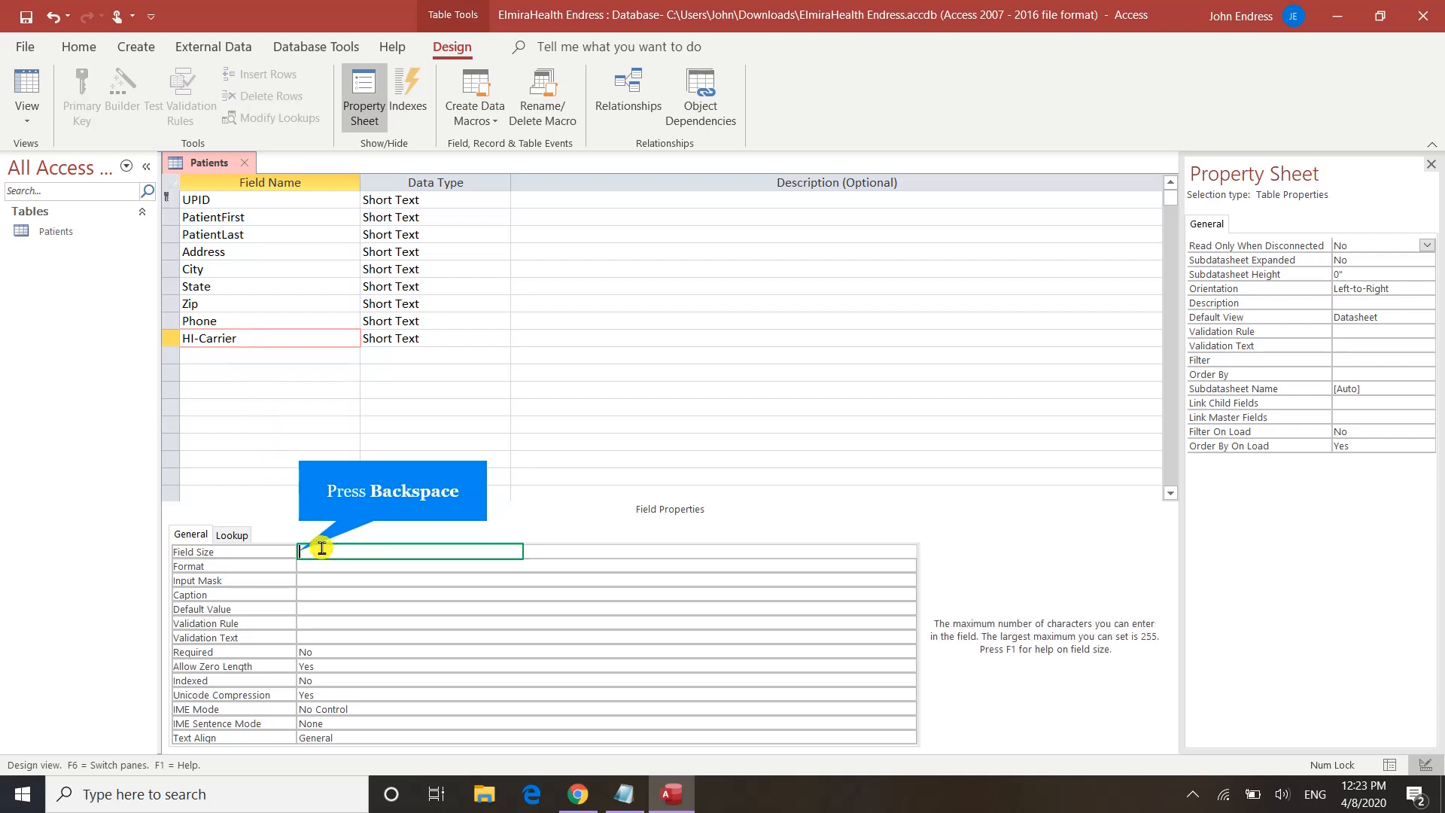
key("BackSpace")
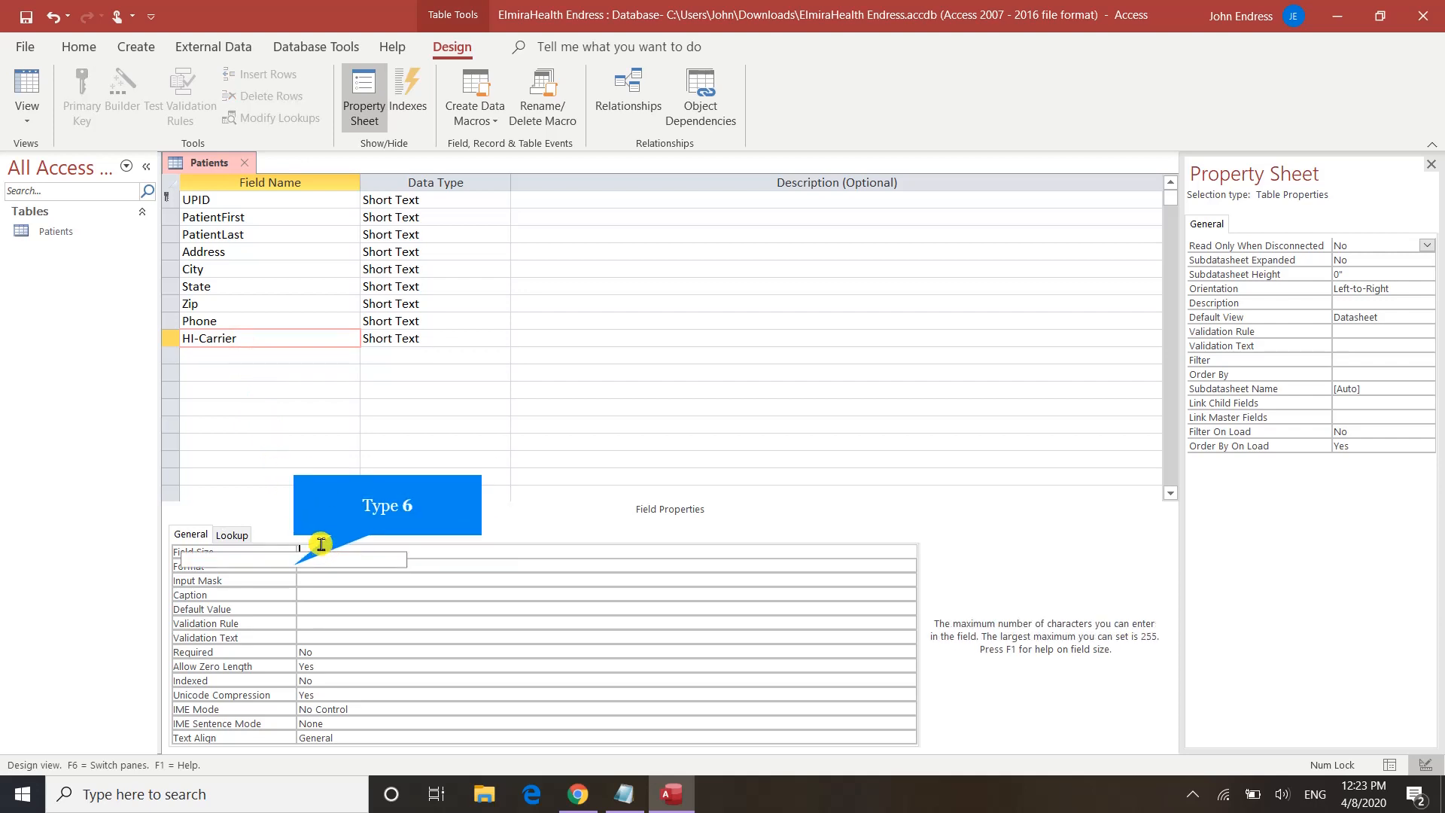
type("6")
key("Return")
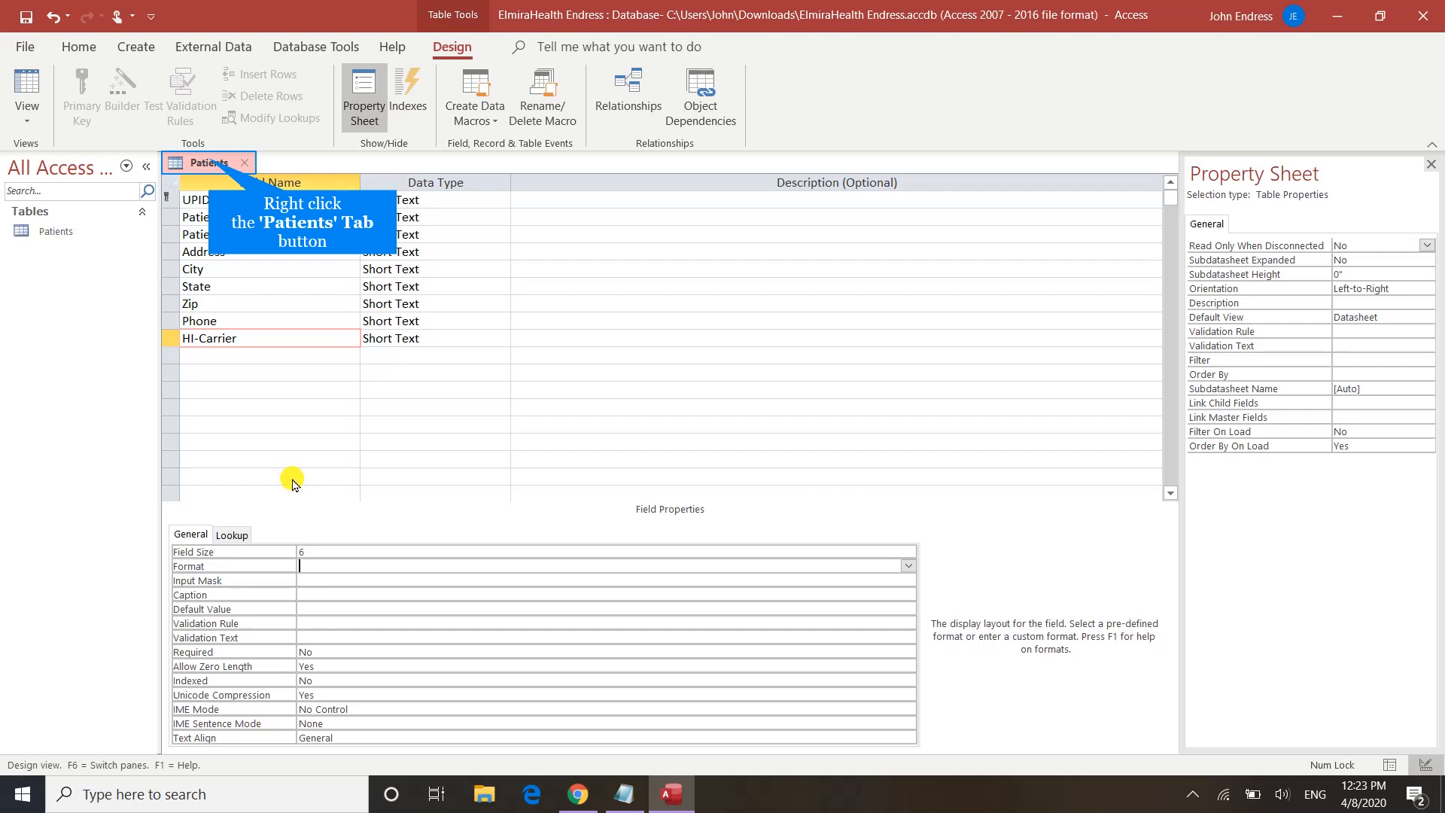
Step: Save the Patients table design and switch it to Datasheet view
right_click(208, 164)
left_click(222, 167)
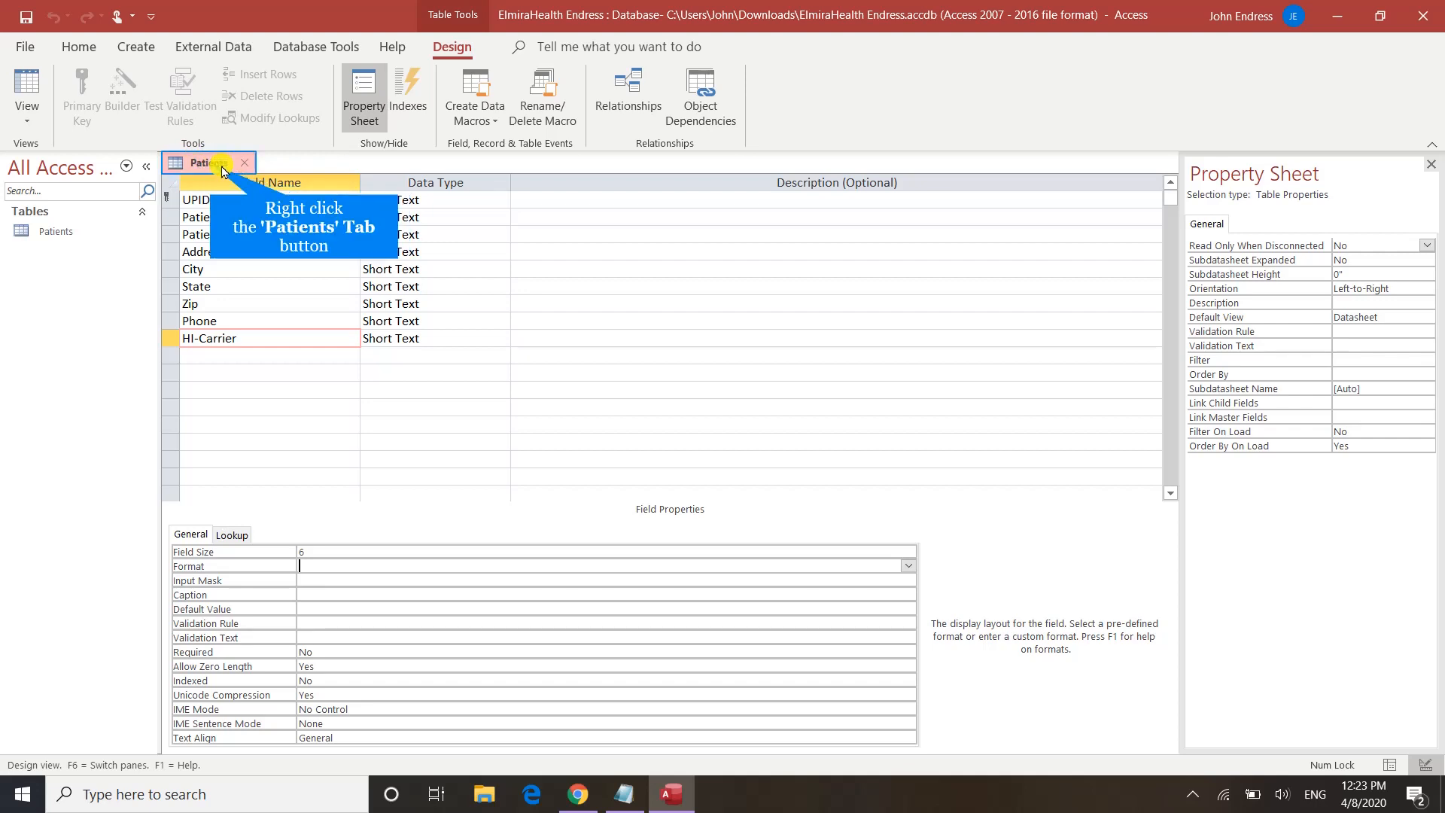
right_click(219, 165)
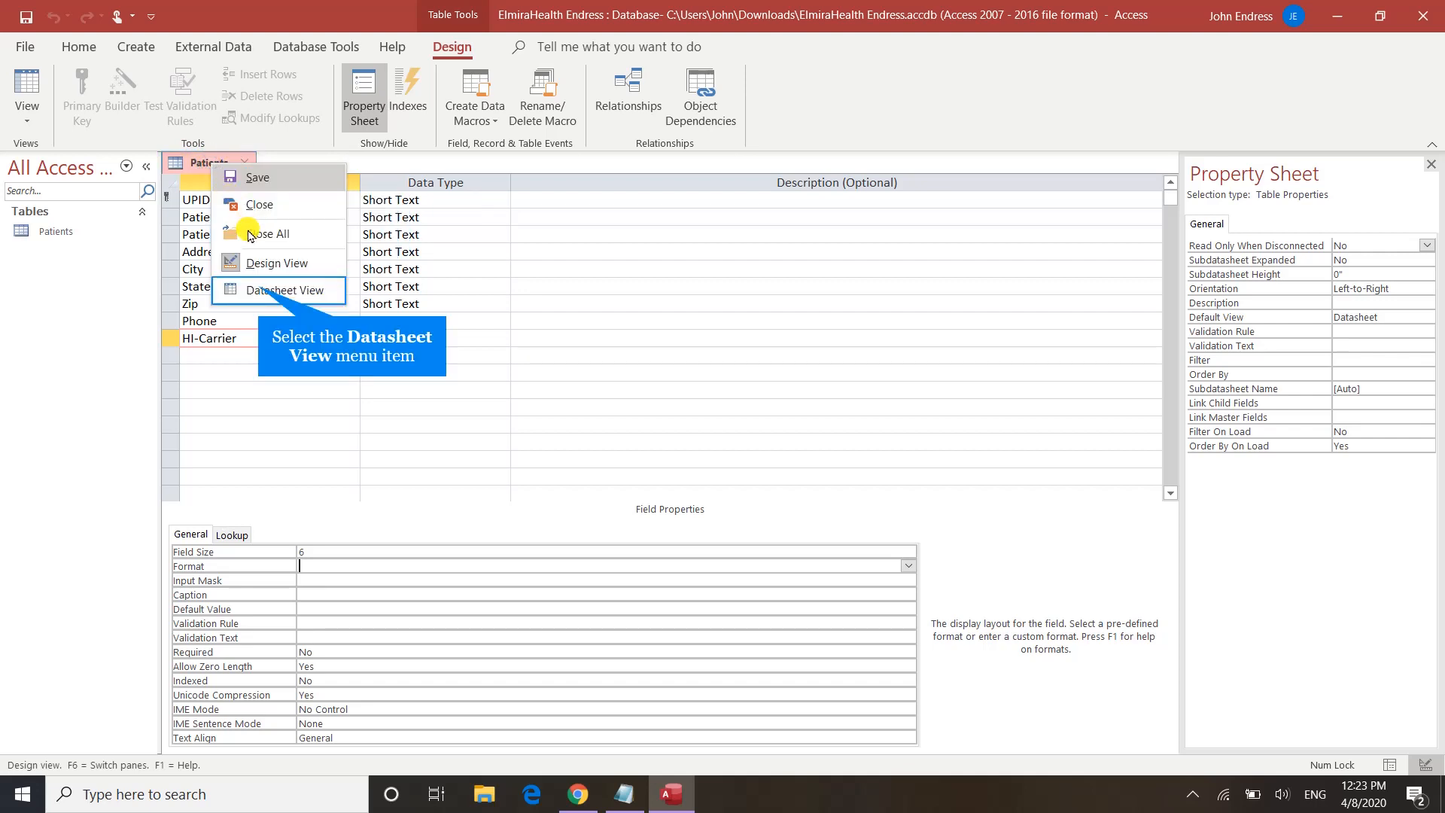
left_click(262, 289)
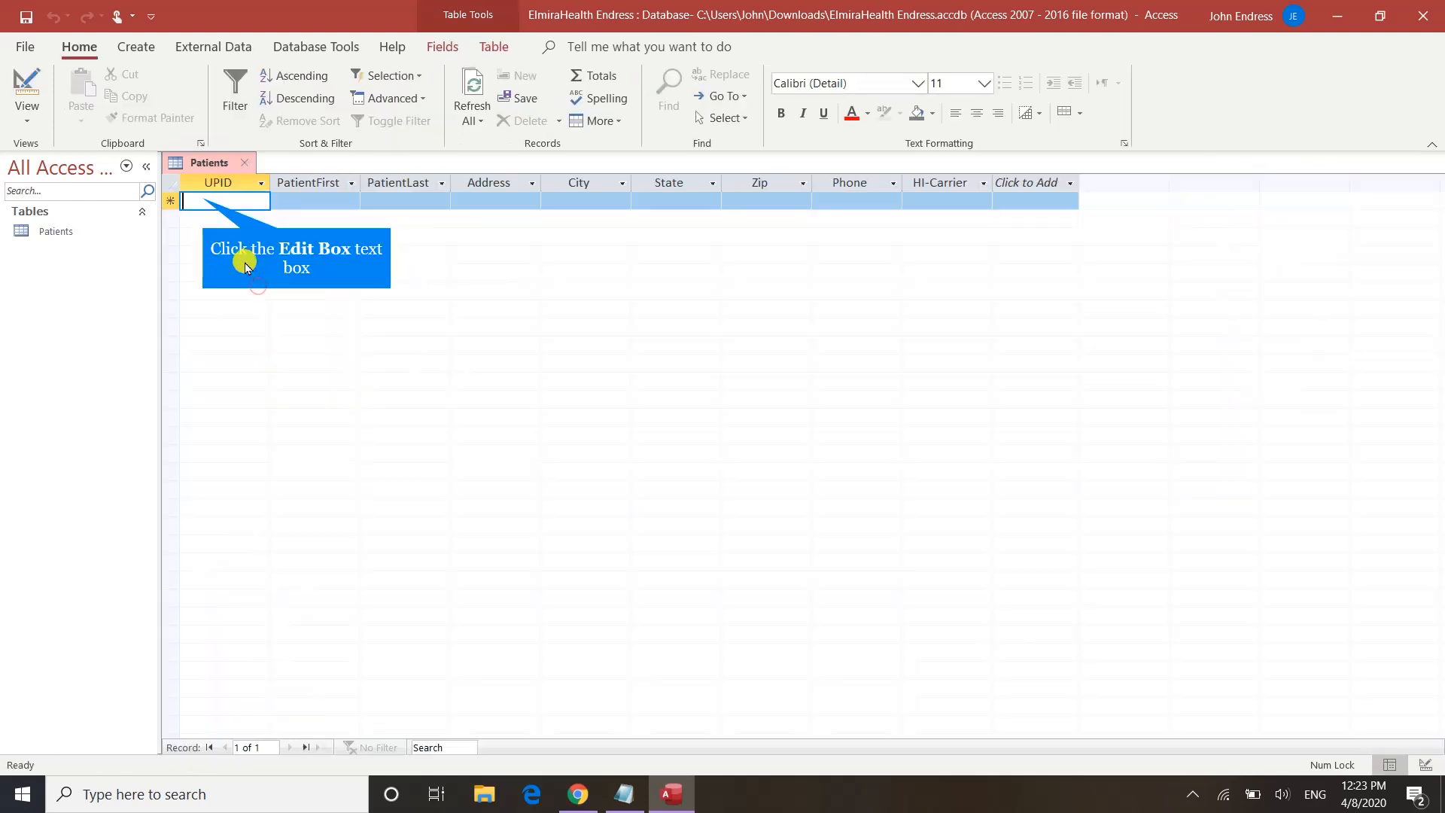
Step: Enter the first patient's ID and first and last names in the new record
left_click(204, 199)
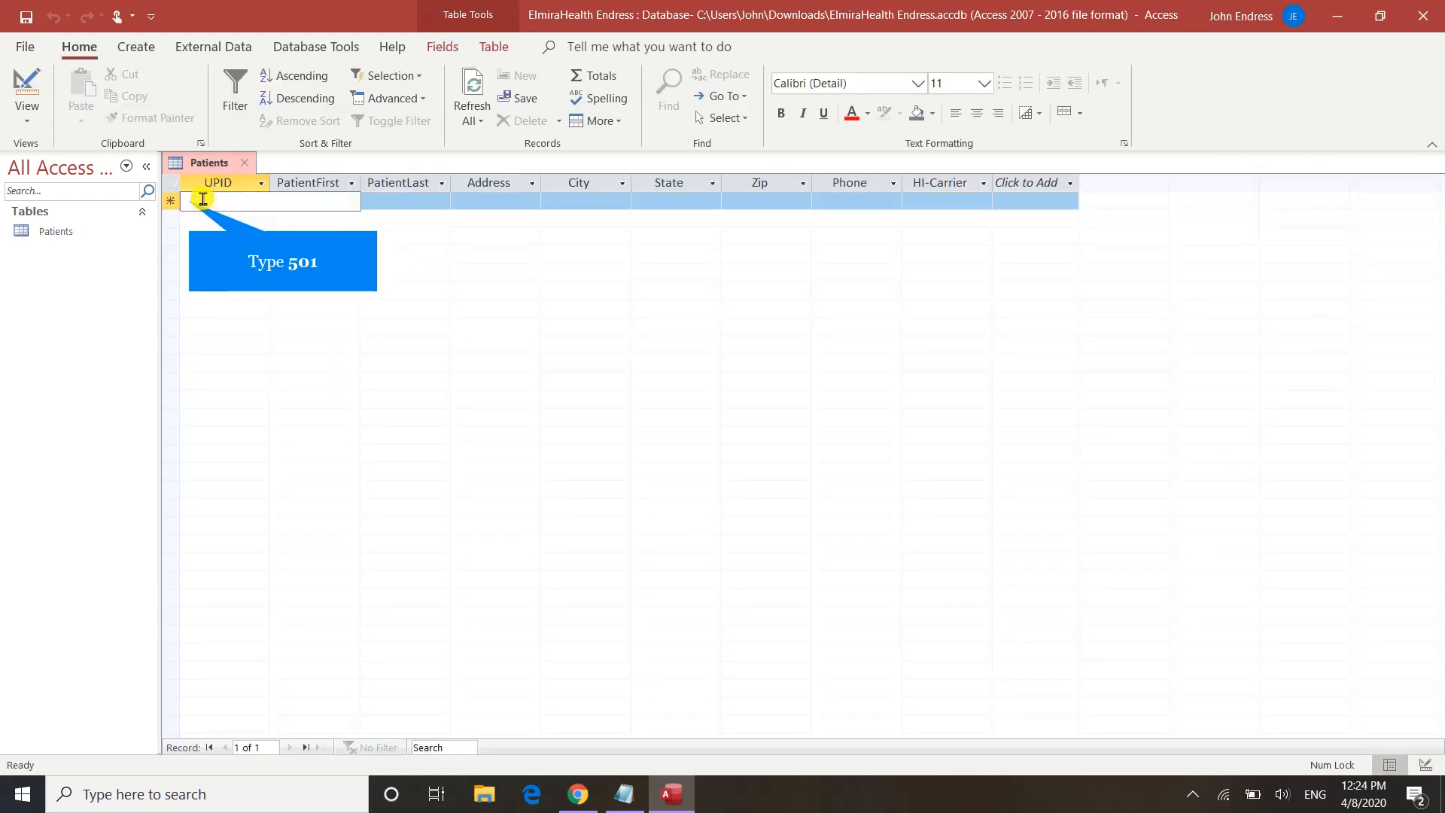
type("5")
type("01")
key("Tab")
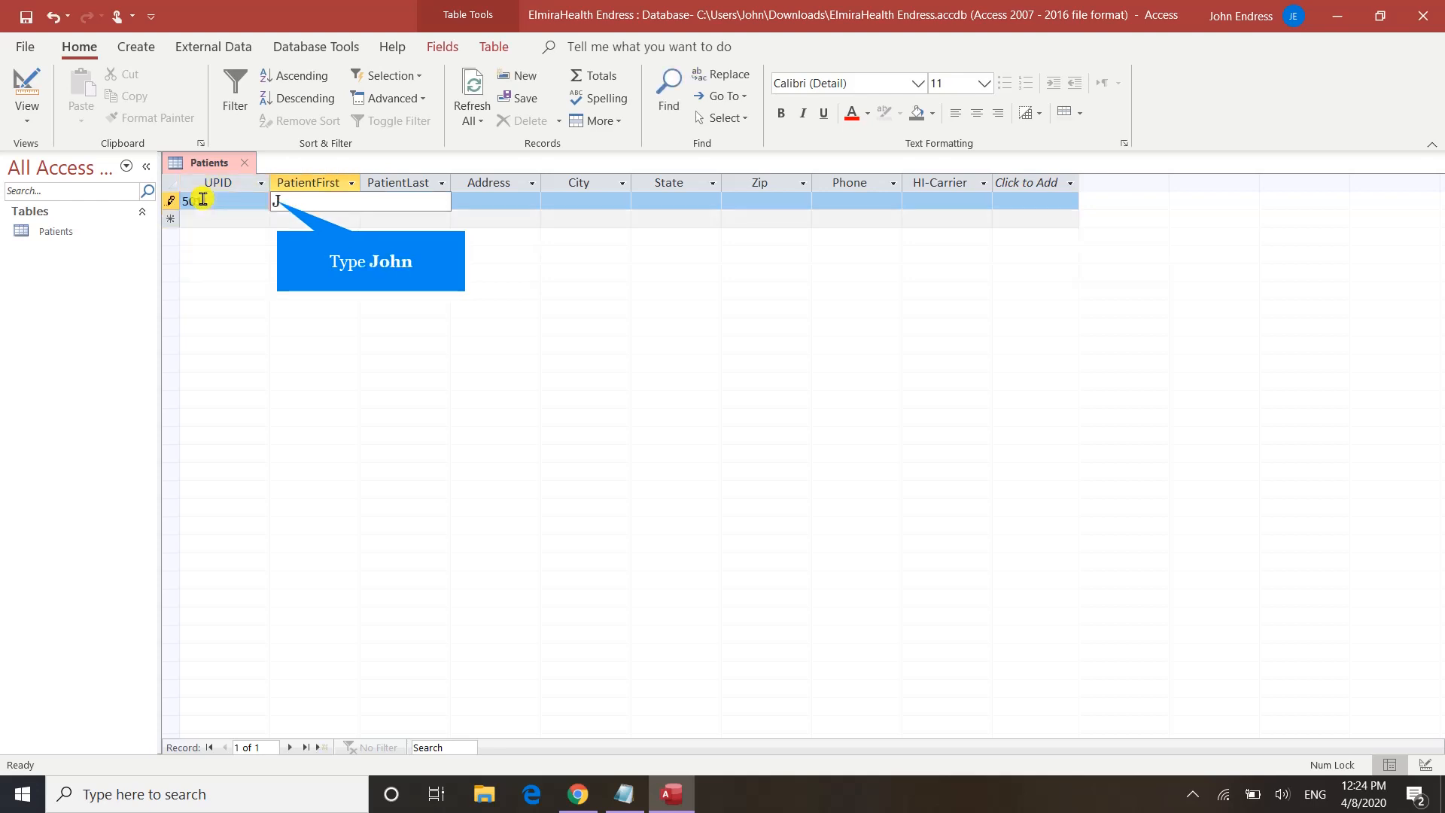
key("Tab")
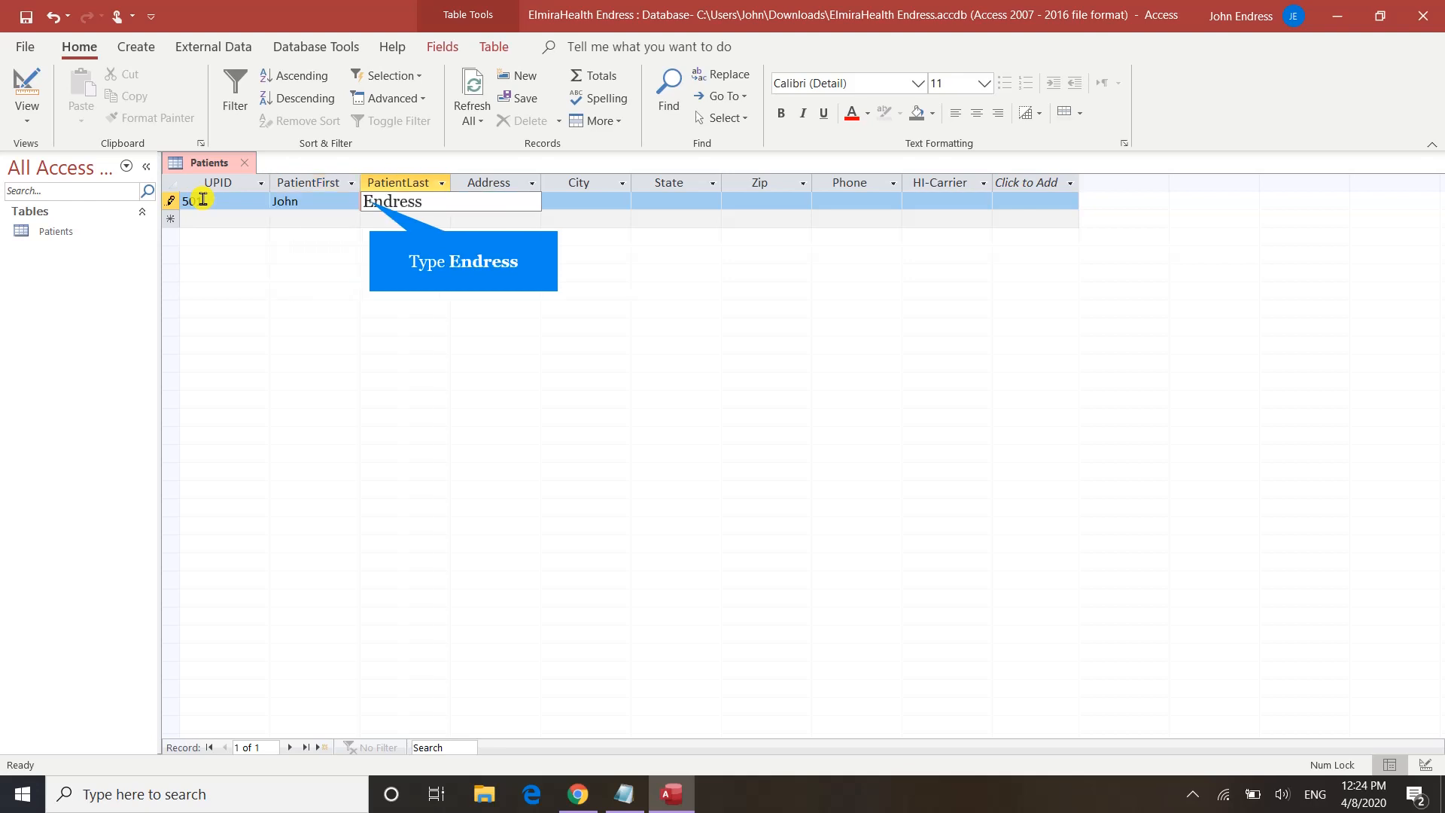
key("Tab")
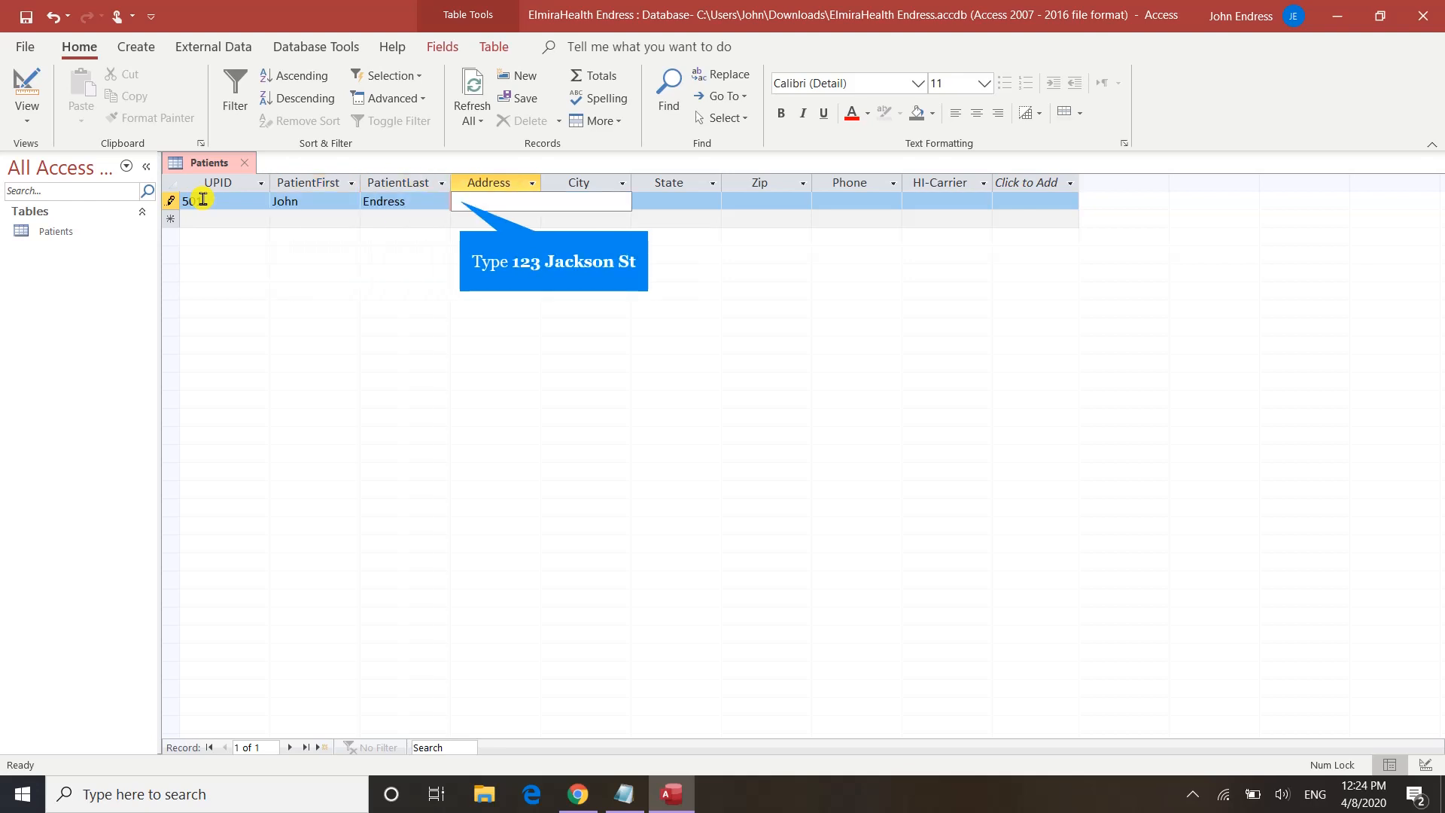
Step: Fill in the first patient's street, city, state, zip, phone and carrier BCBC, then commit the row
key("Tab")
type("B")
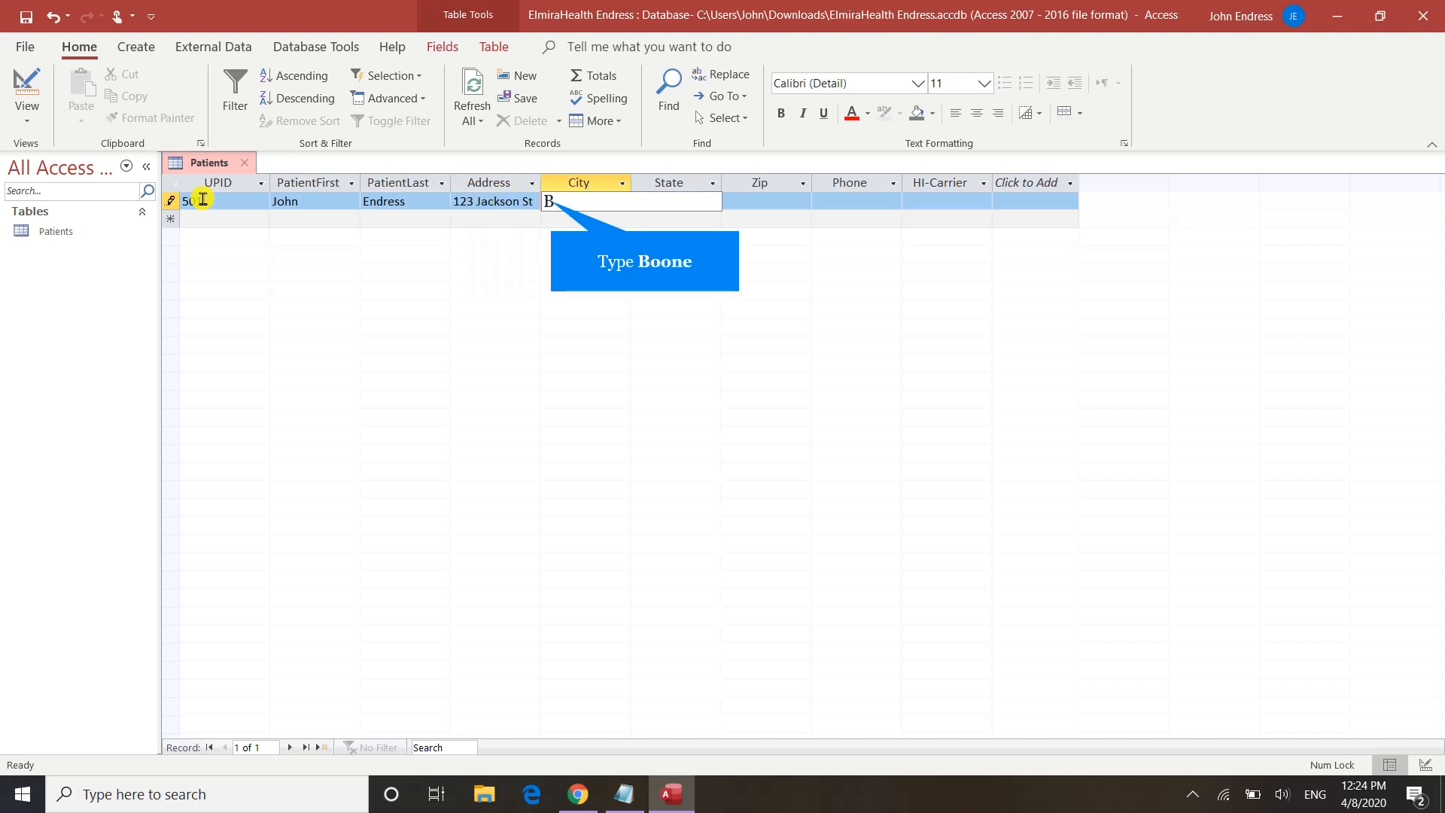
type("oone")
key("Tab")
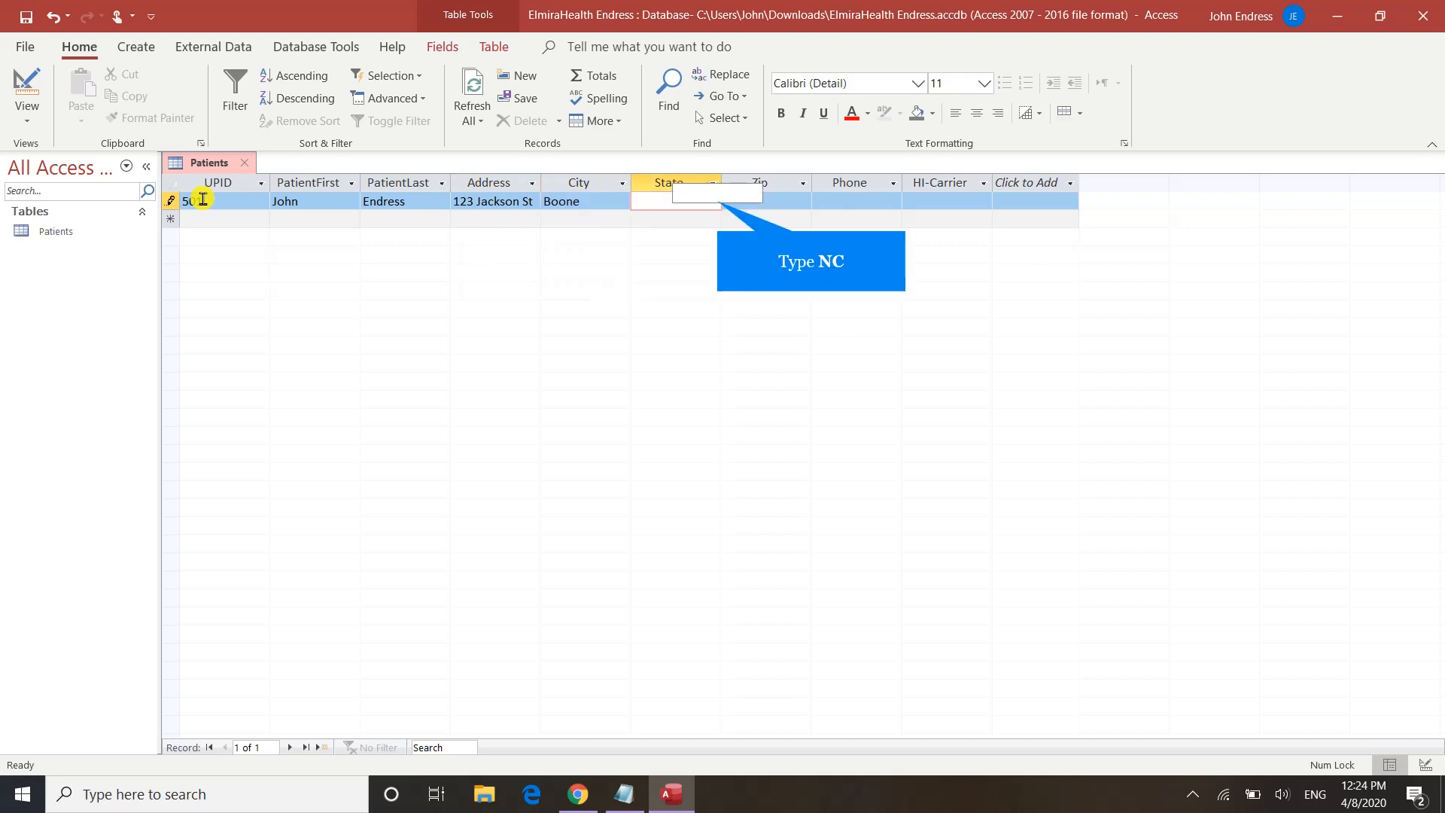
type("NC")
key("Tab")
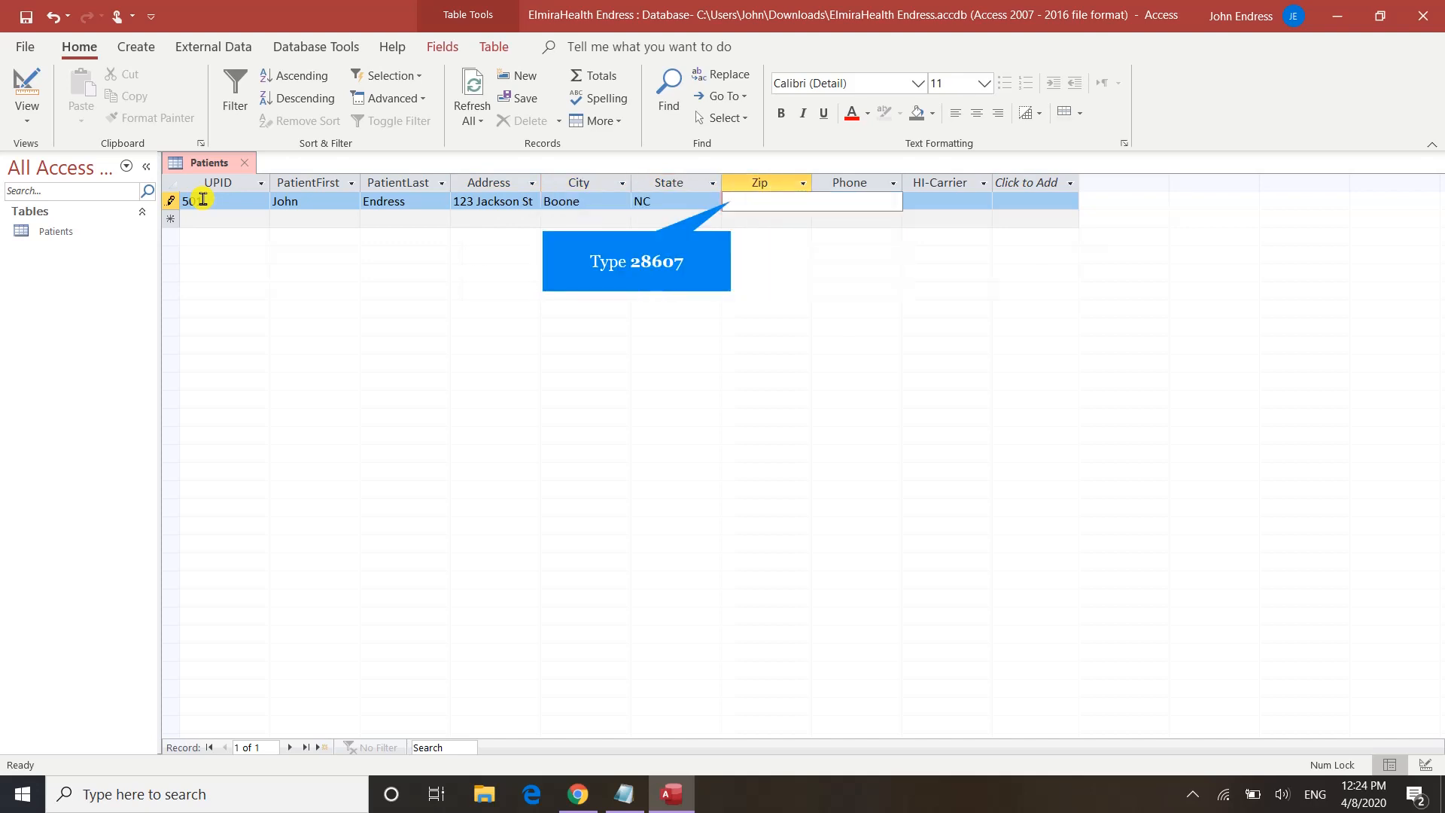
type("28607")
key("Tab")
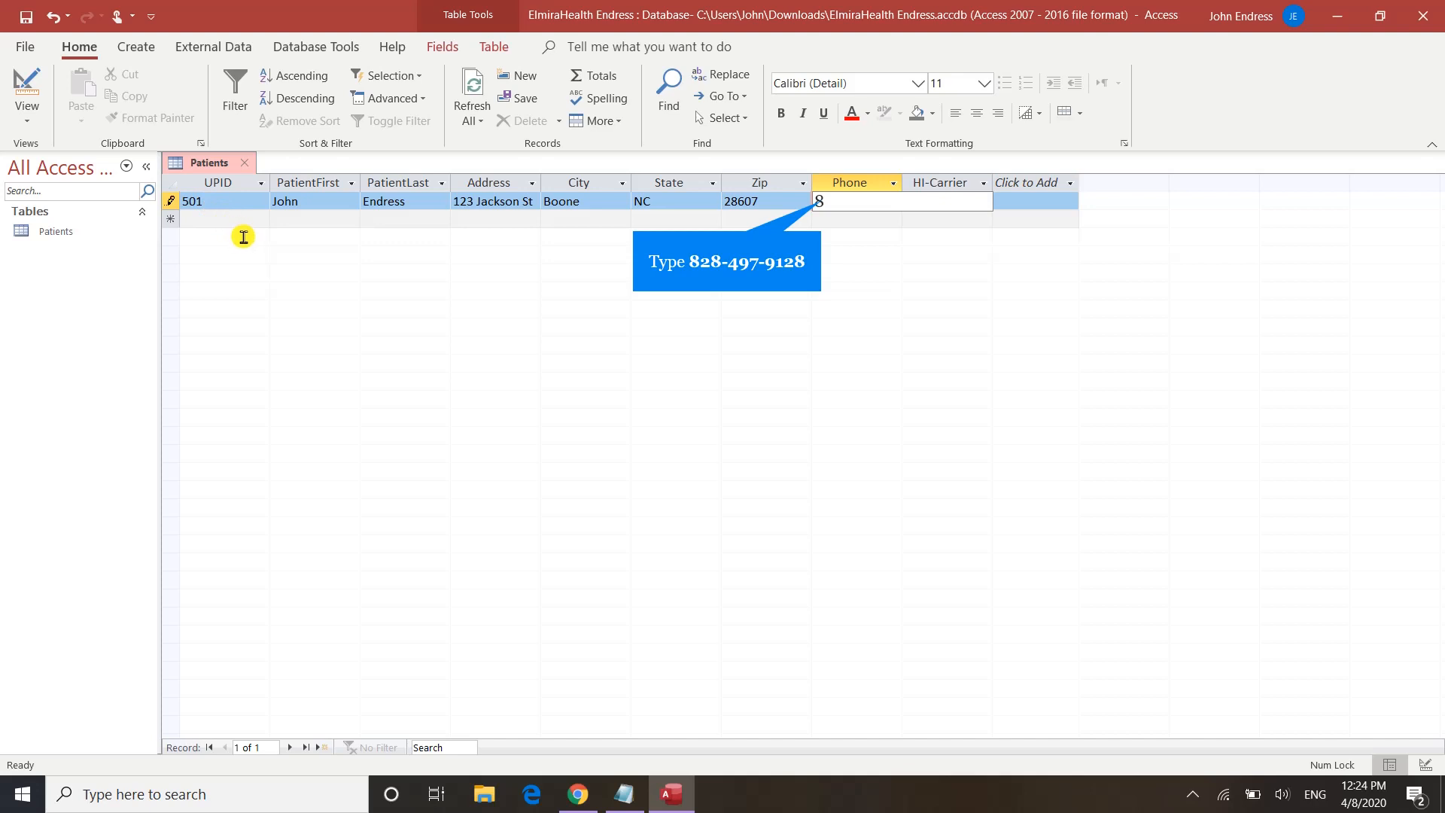
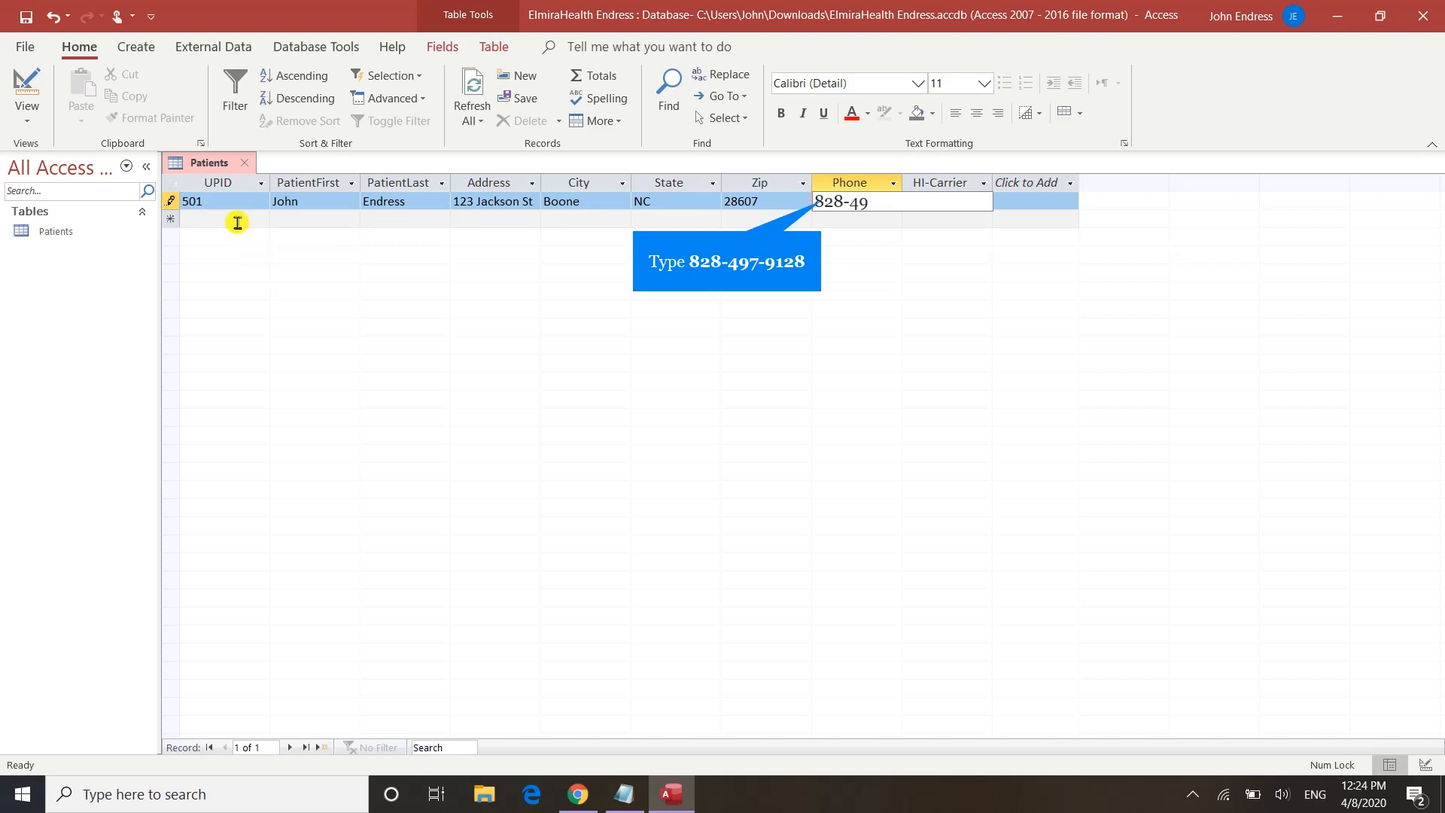
key("Tab")
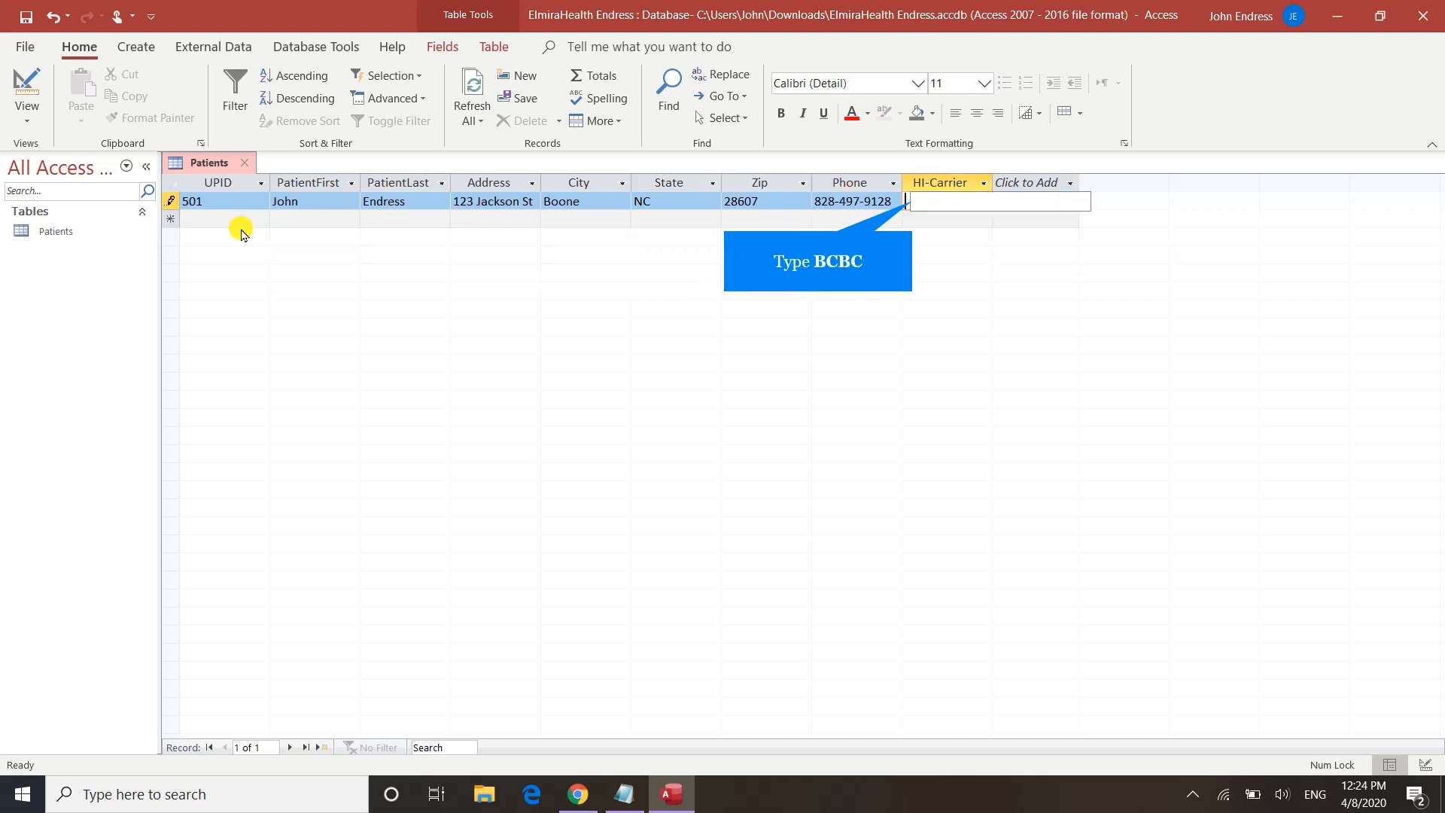
type("BCBC")
key("Tab")
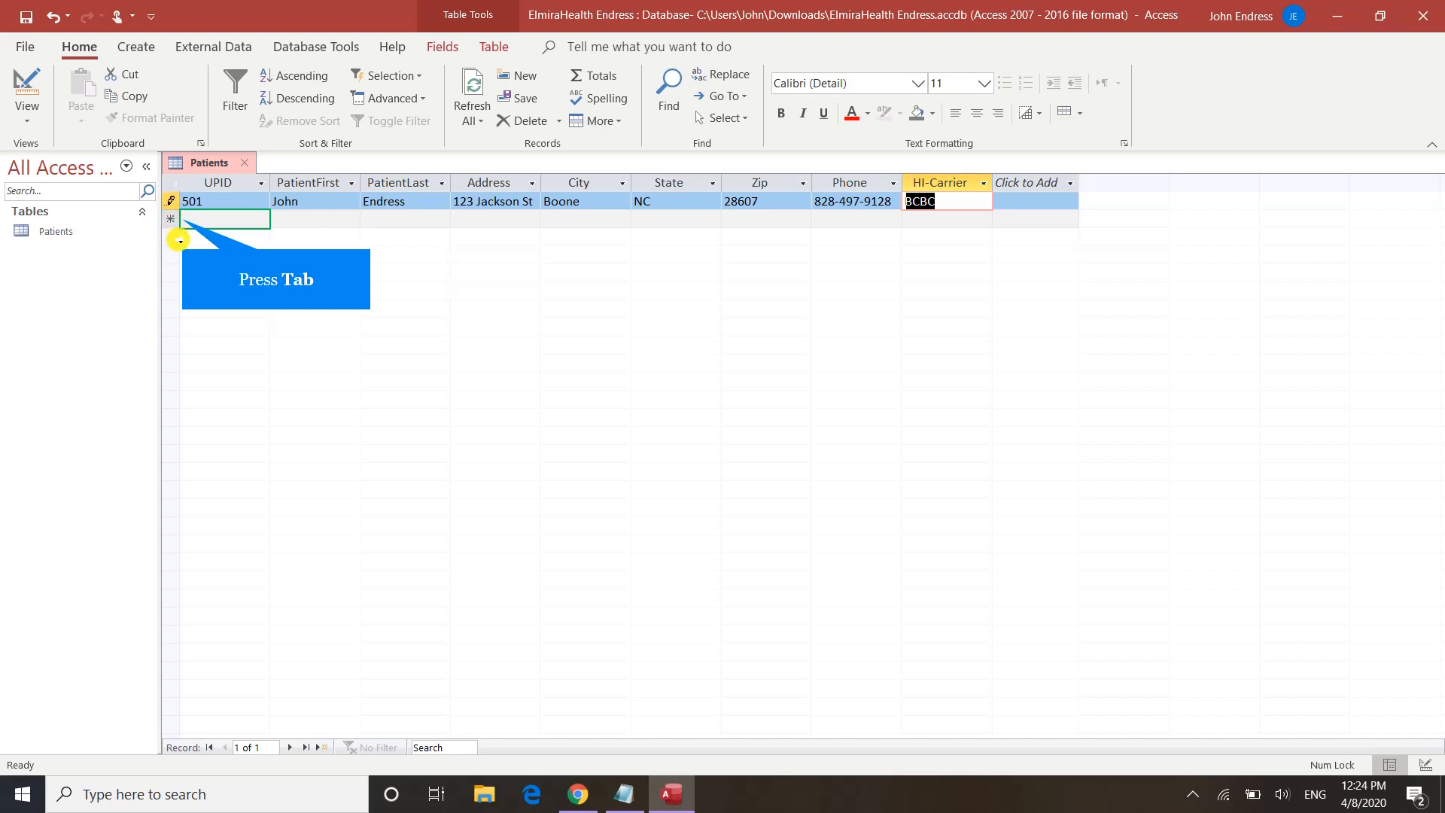
key("Tab")
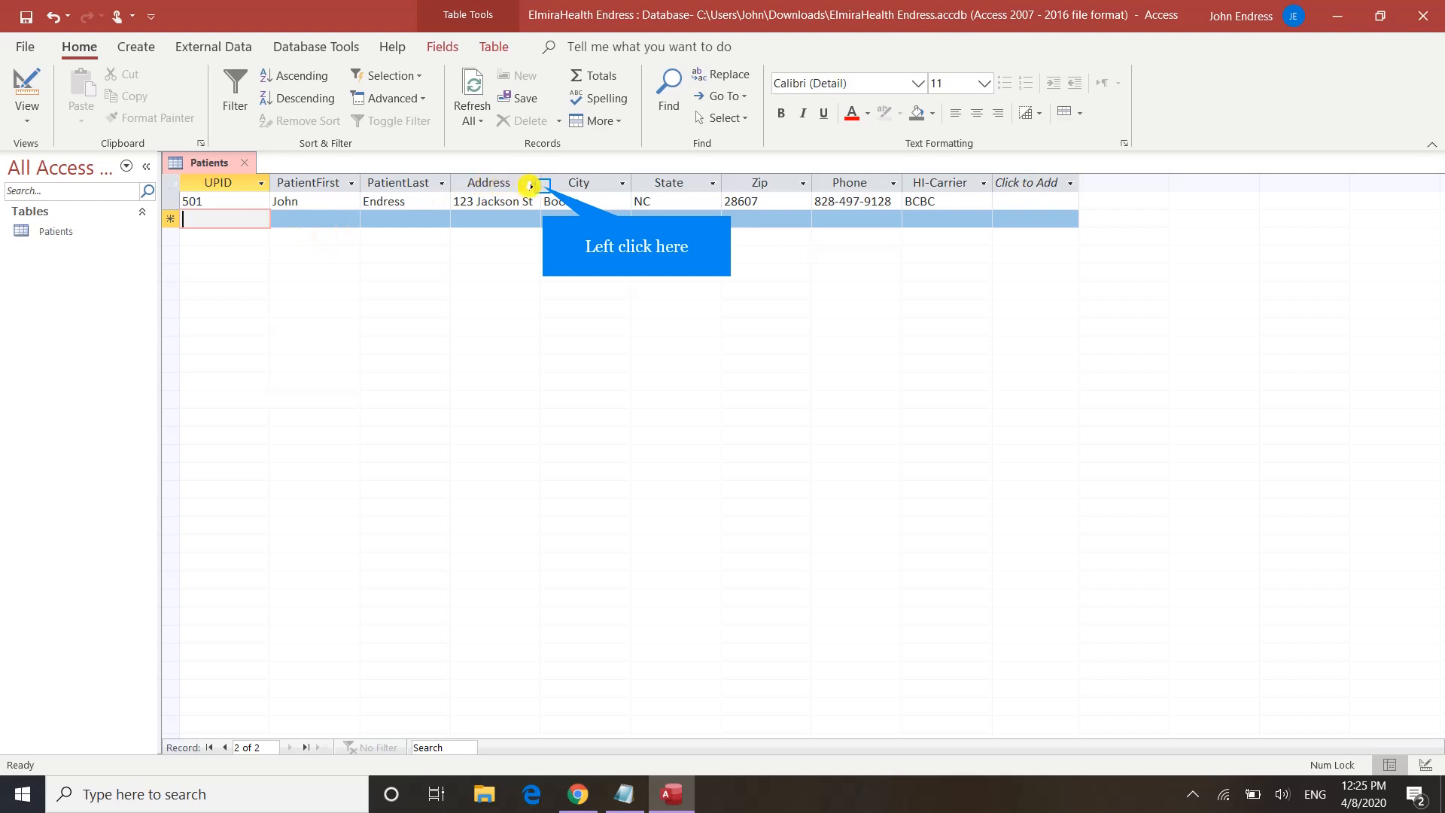
Step: Widen the Address column to show the full street and narrow the Zip column
left_click_drag(541, 185, 580, 185)
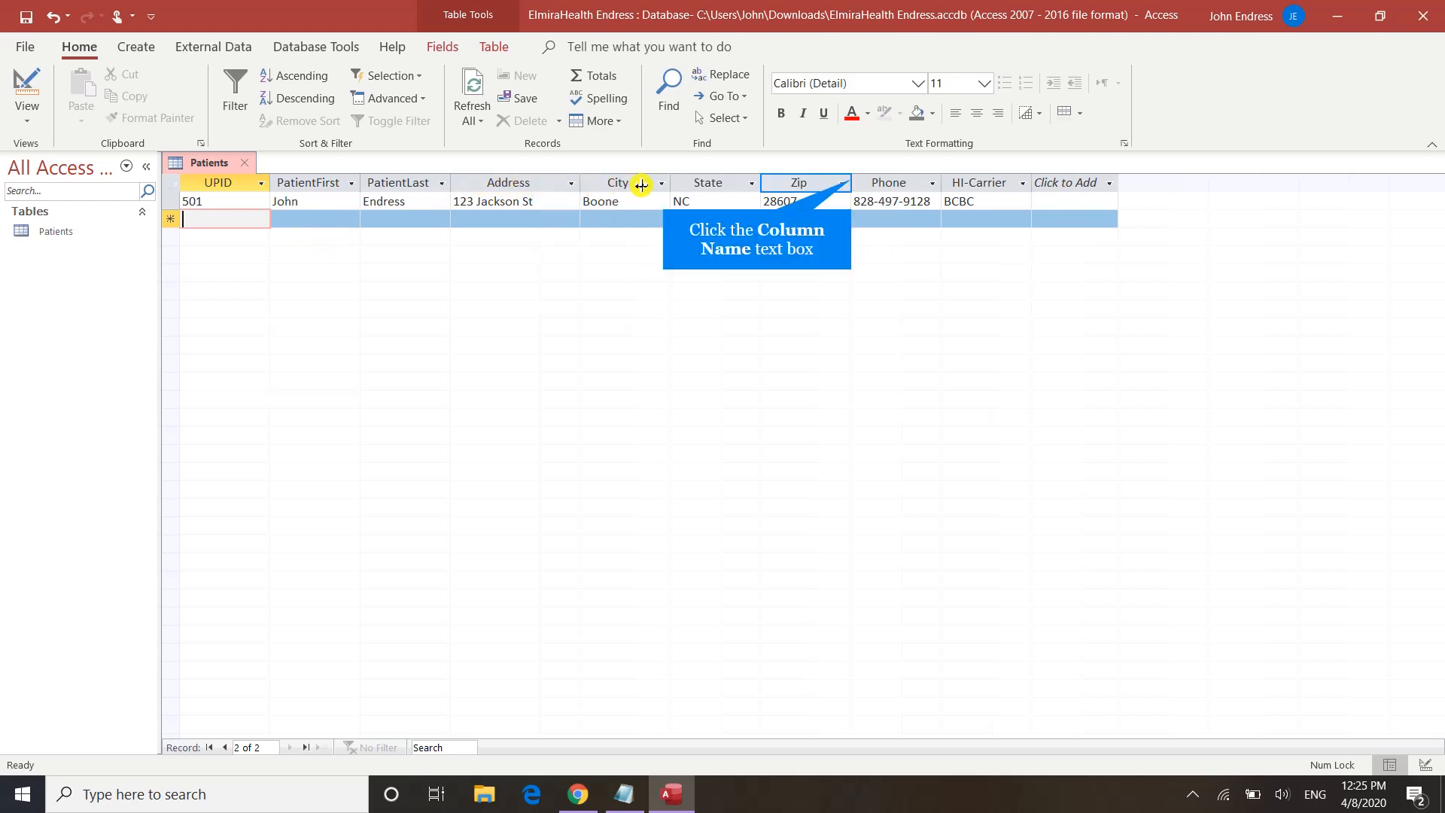
left_click_drag(851, 180, 817, 181)
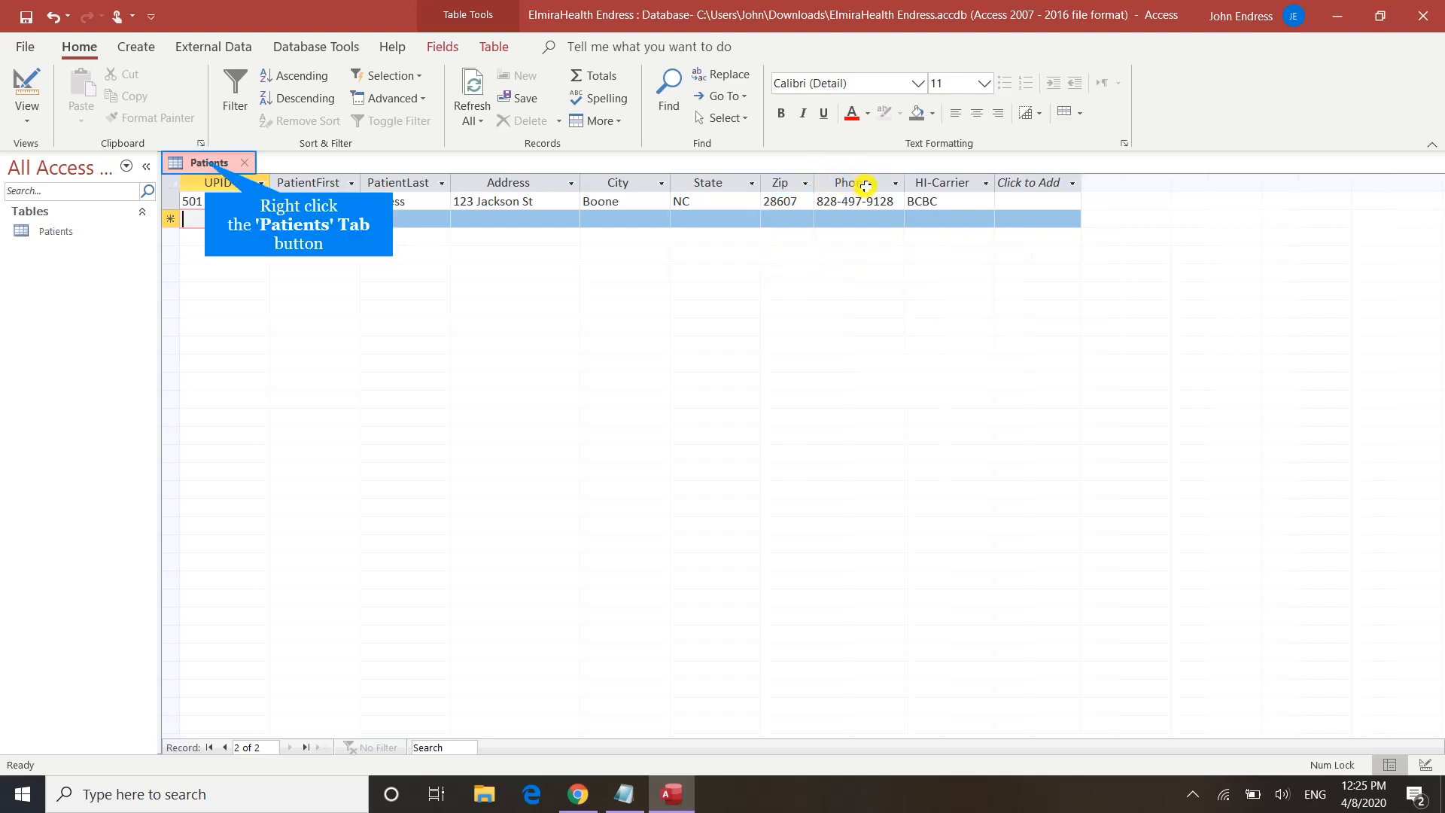
Step: Save the table, then enter the second patient's ID and first and last names
right_click(197, 162)
left_click(223, 179)
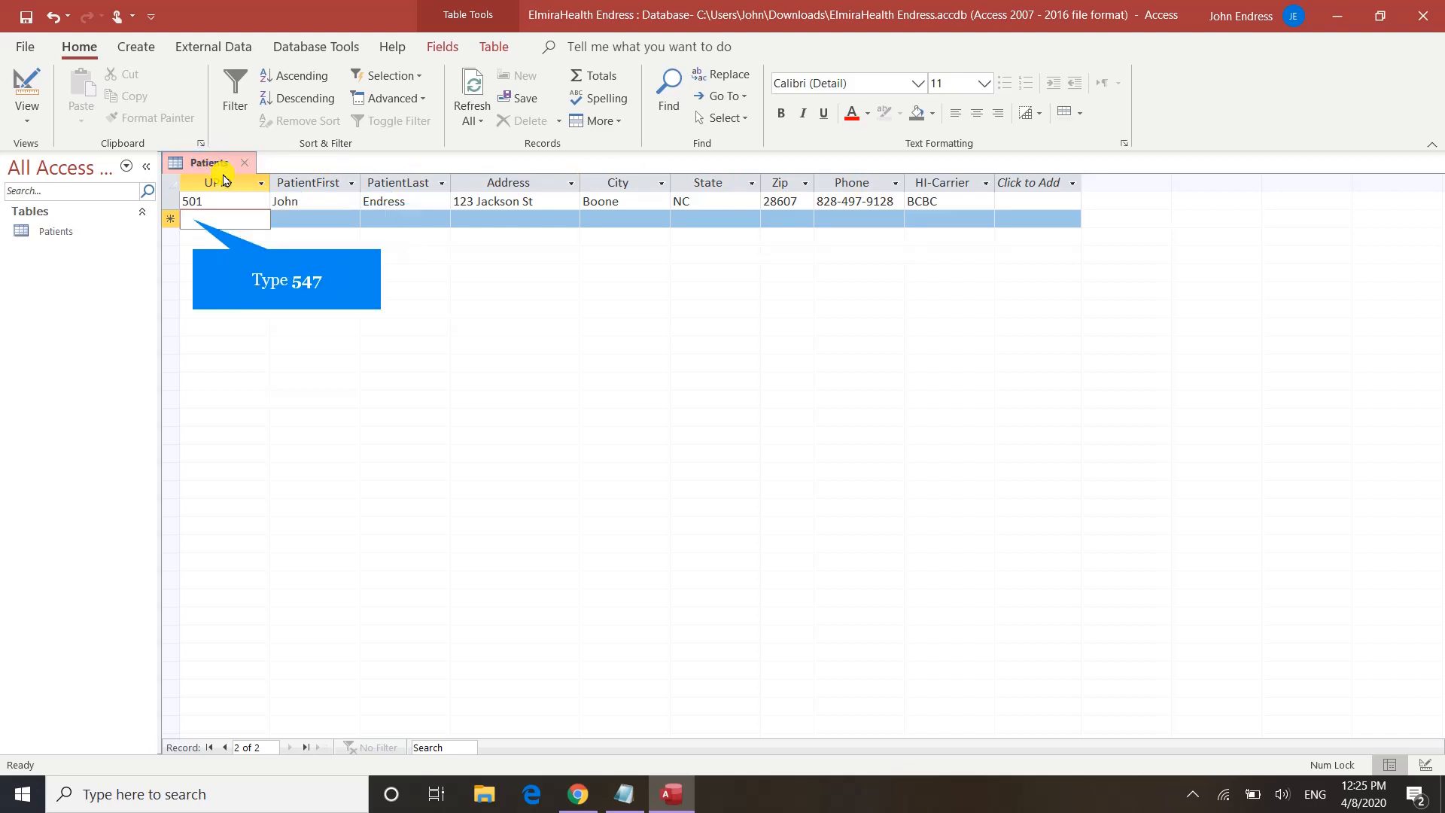
type("547")
key("Tab")
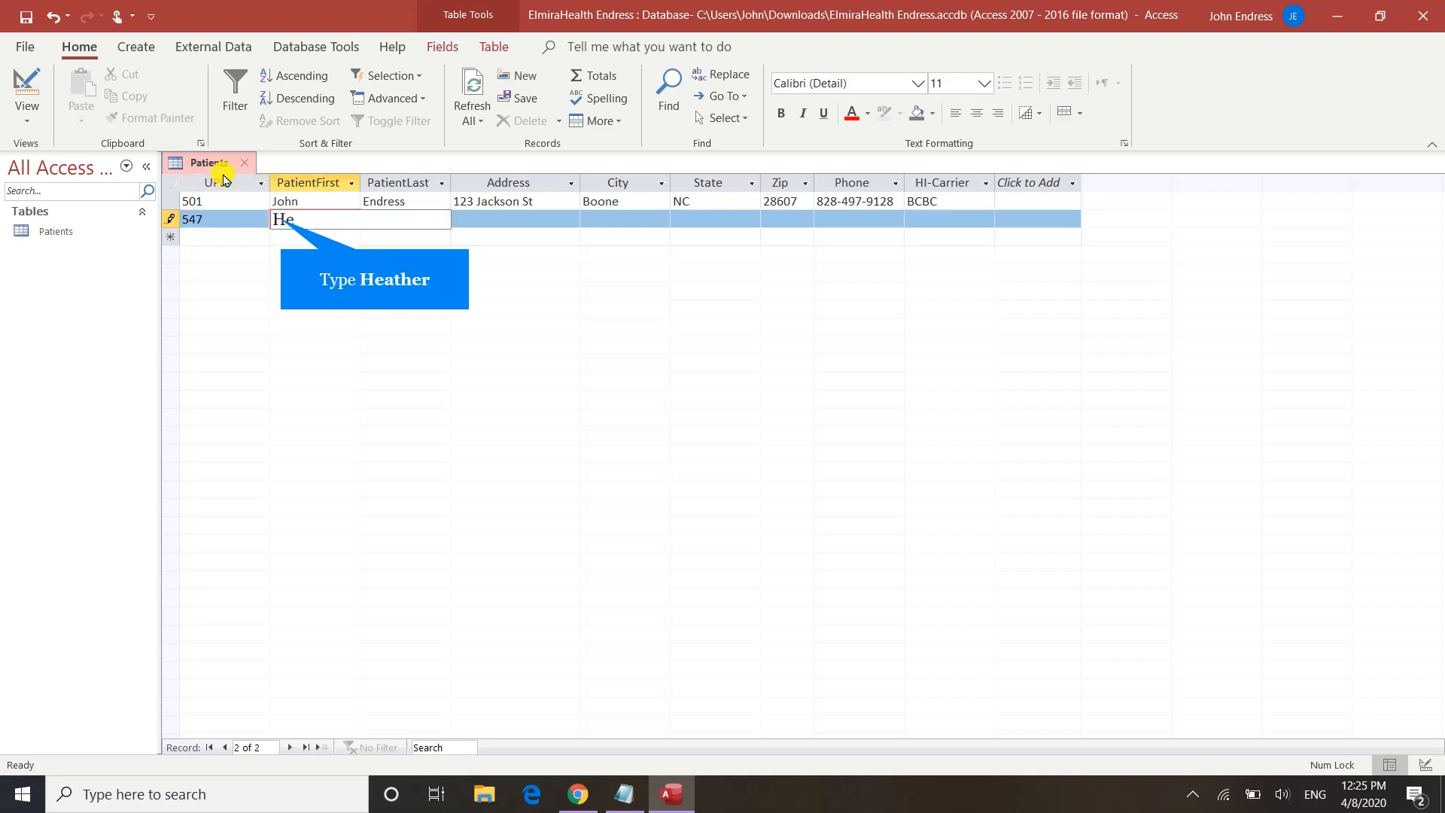
key("Tab")
key("Tab")
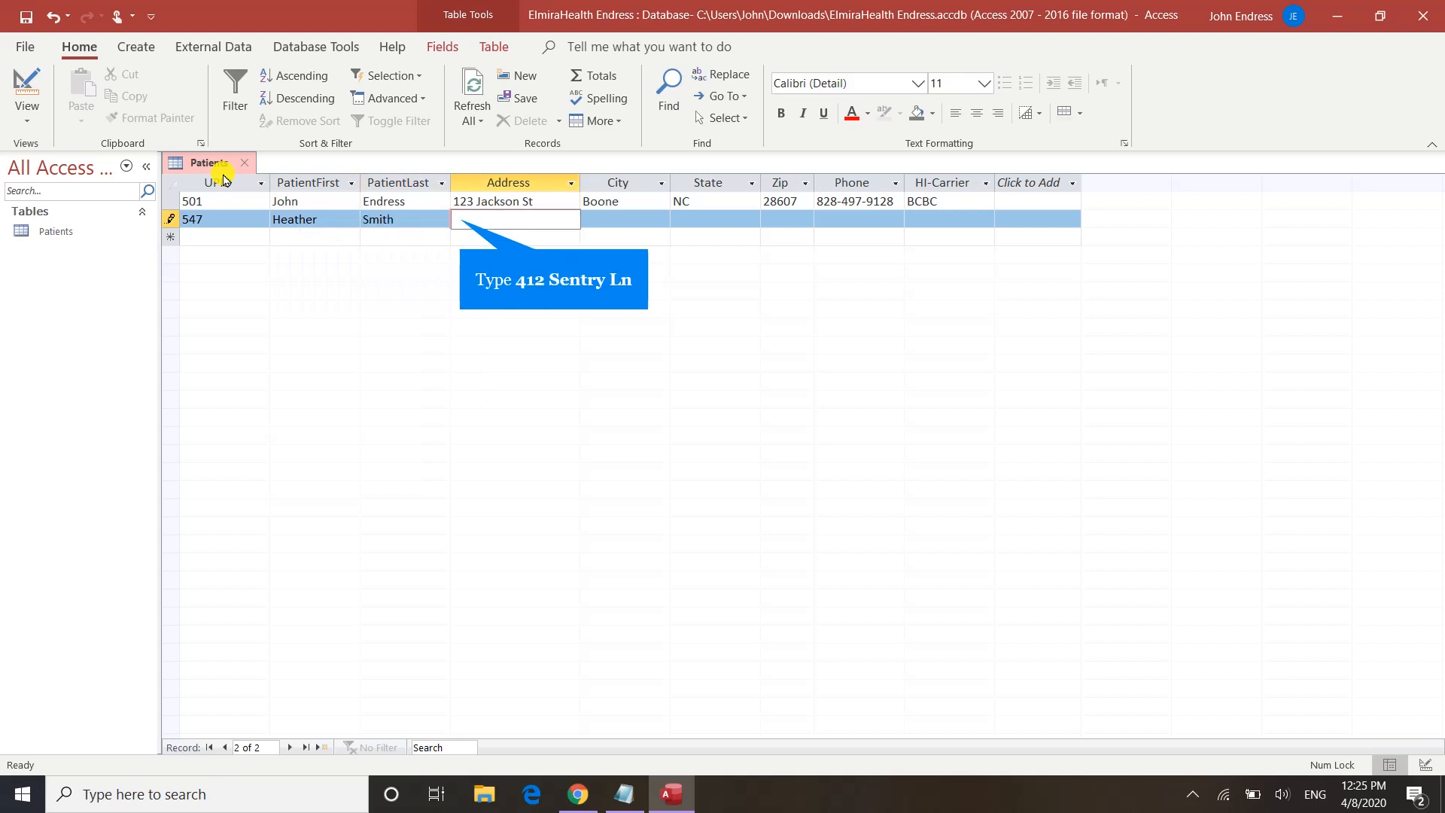
Step: Enter the second patient's street, city, state, zip and phone, fixing typos, and begin the carrier entry
type("n")
key("Tab")
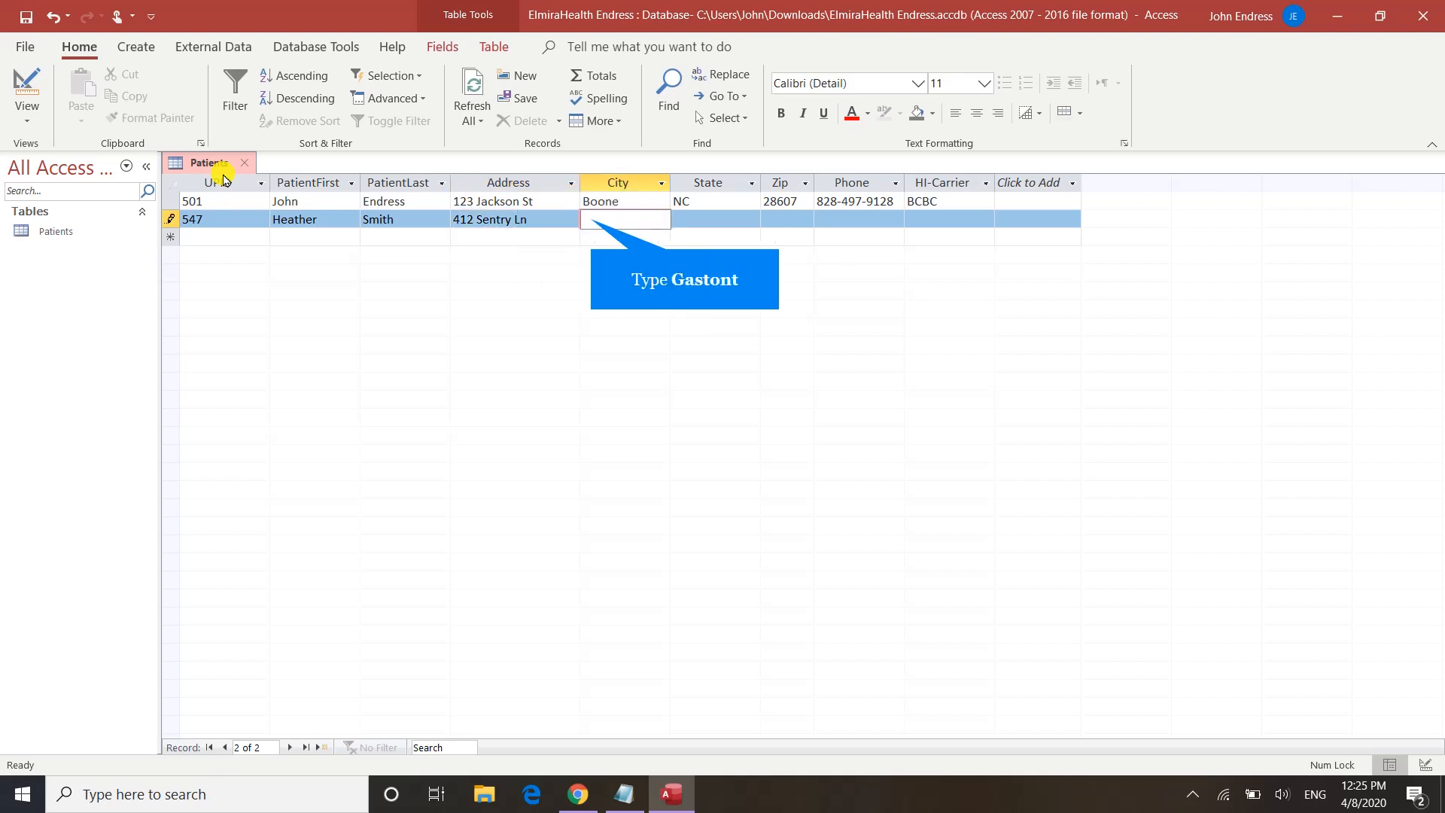
type("Gaston")
key("BackSpace")
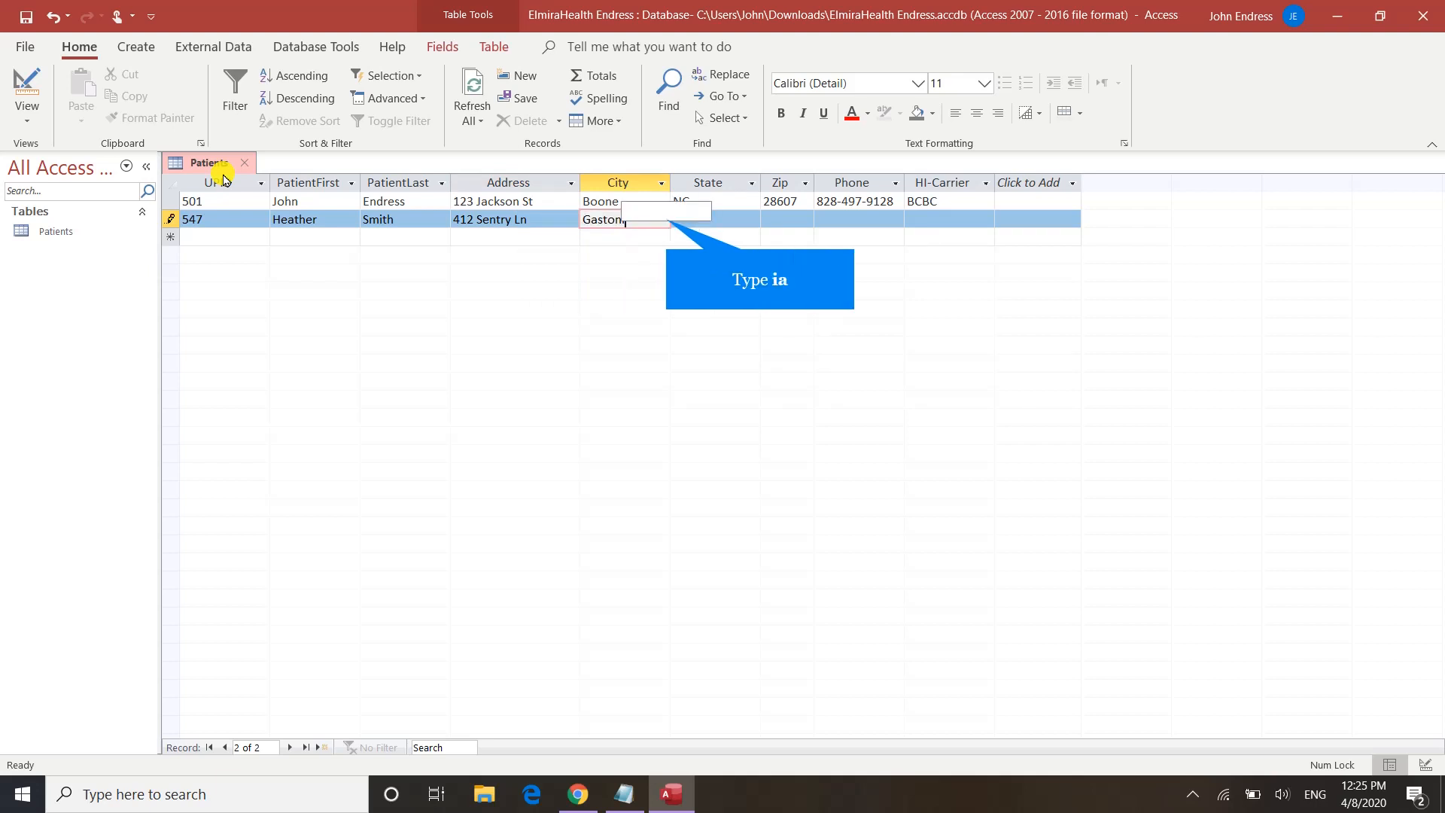
type("ia")
key("Tab")
type("NC")
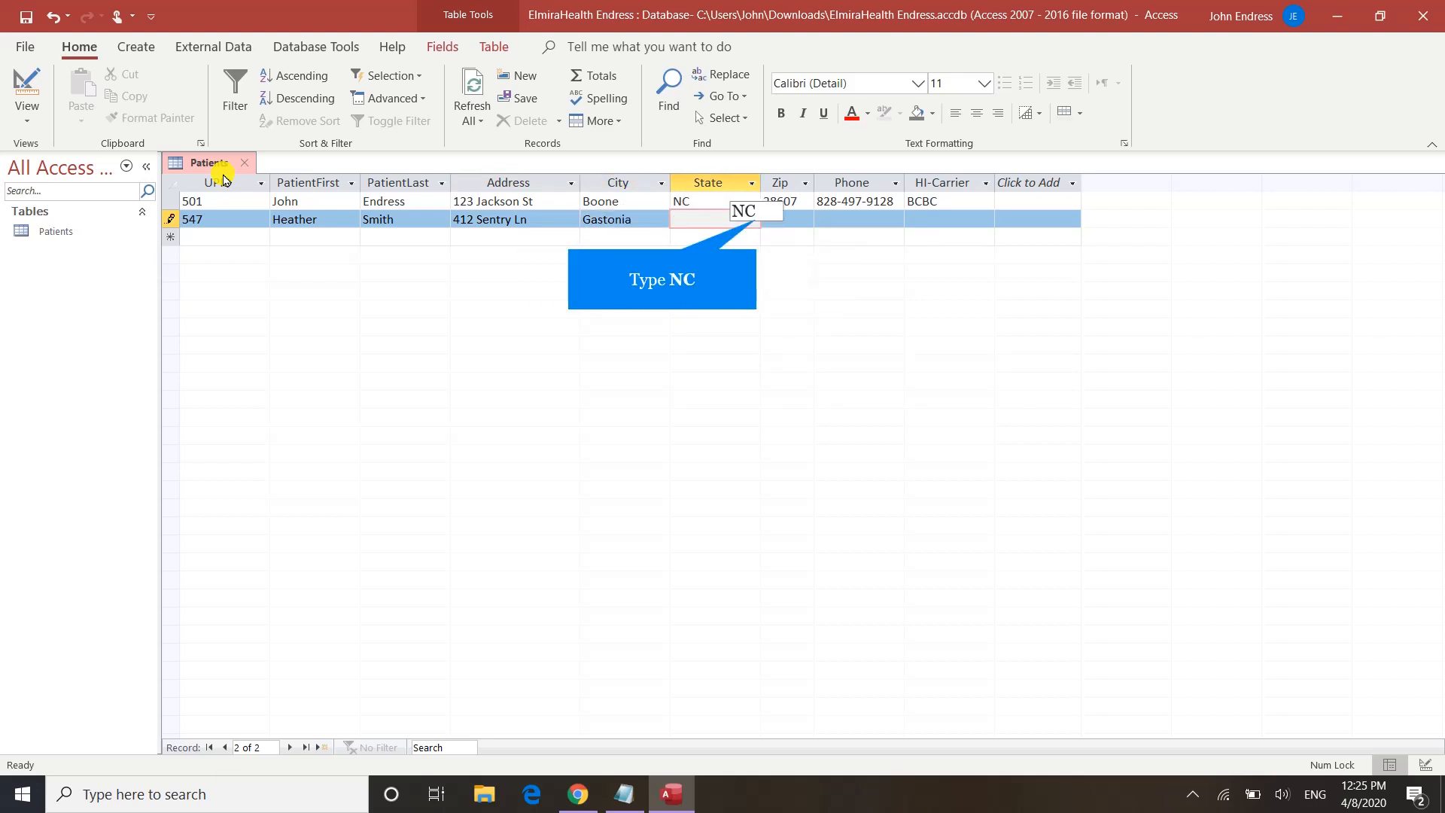
key("Tab")
type("28052")
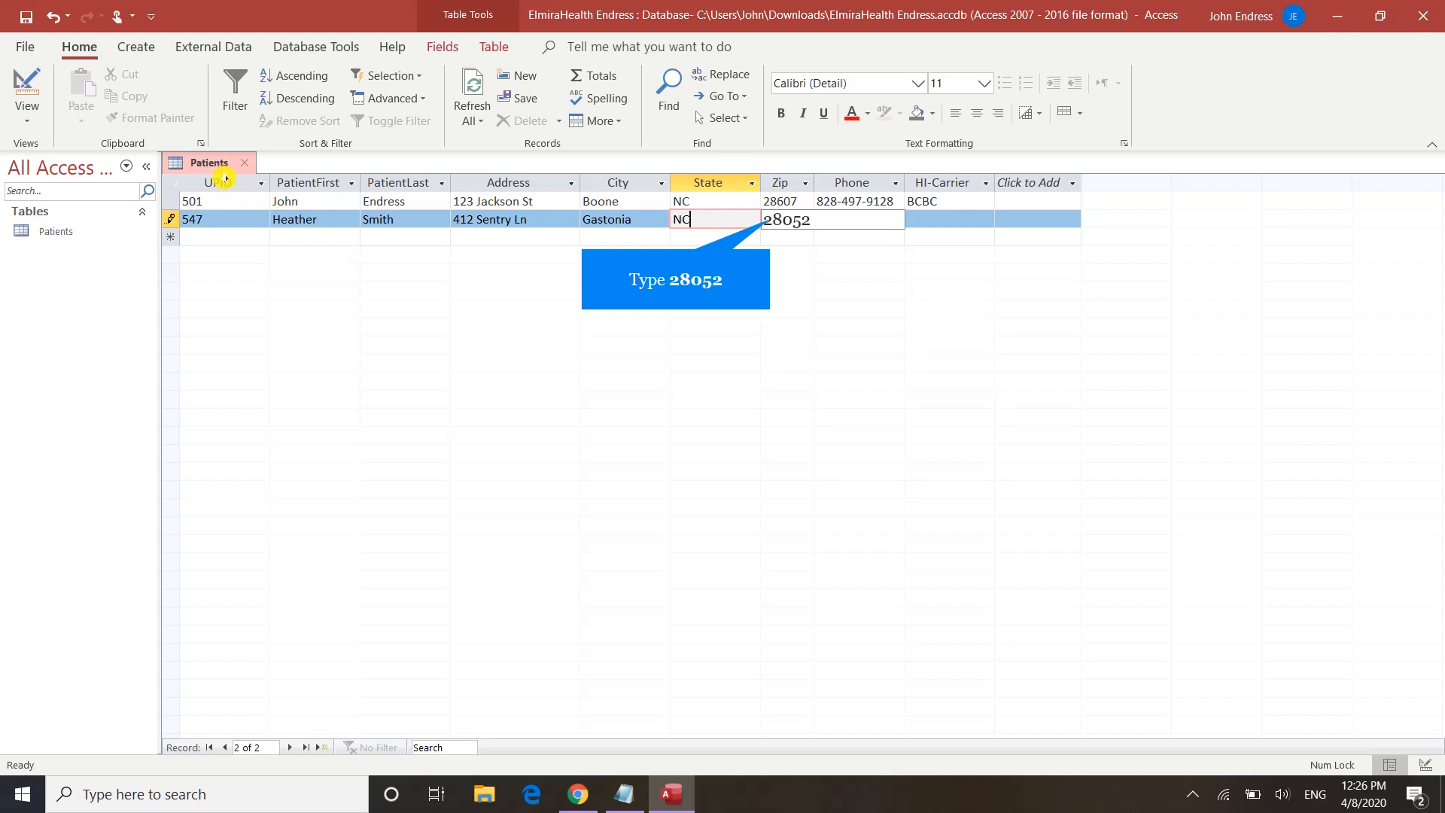
key("Tab")
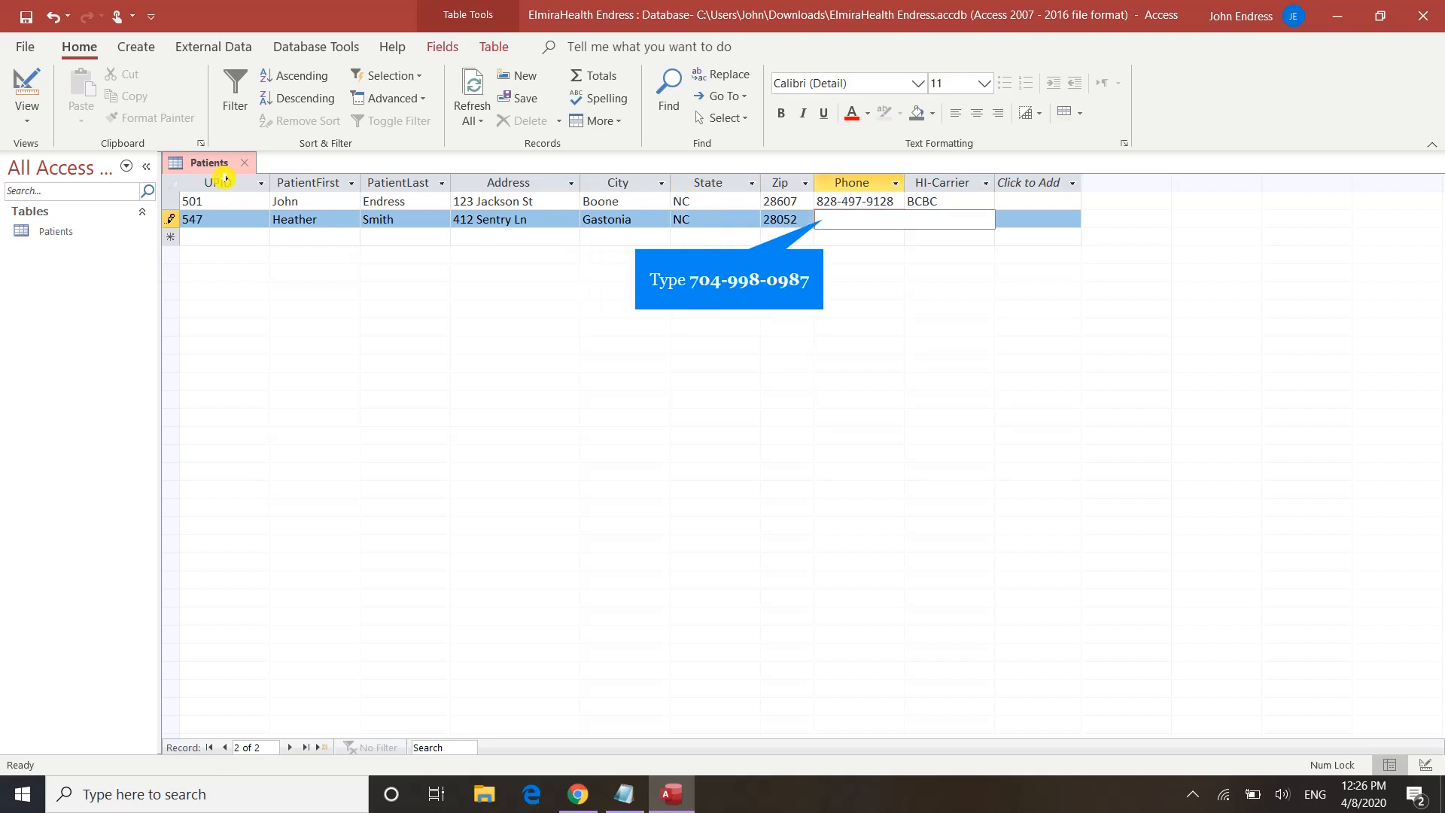
key("Tab")
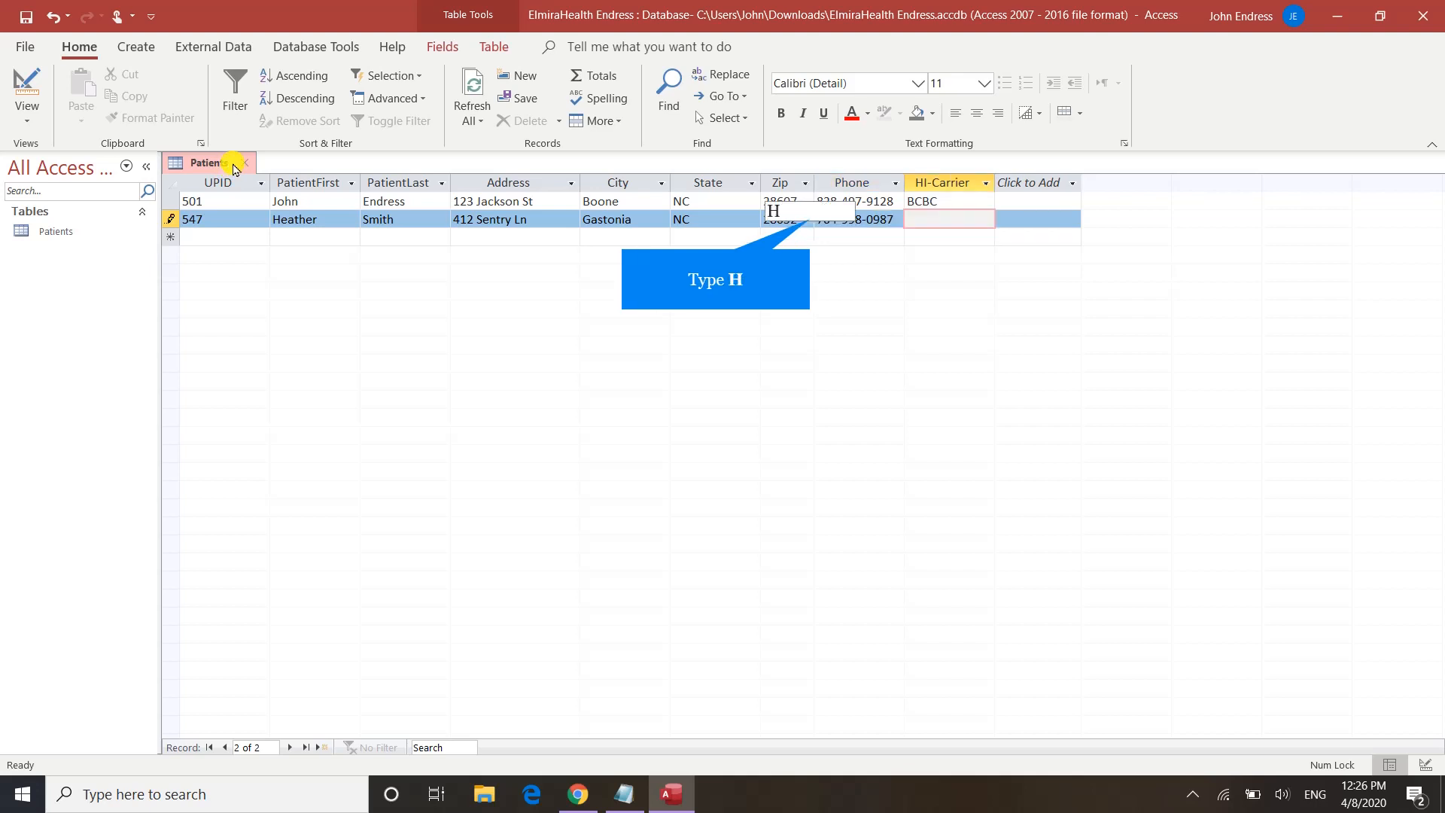
type("H")
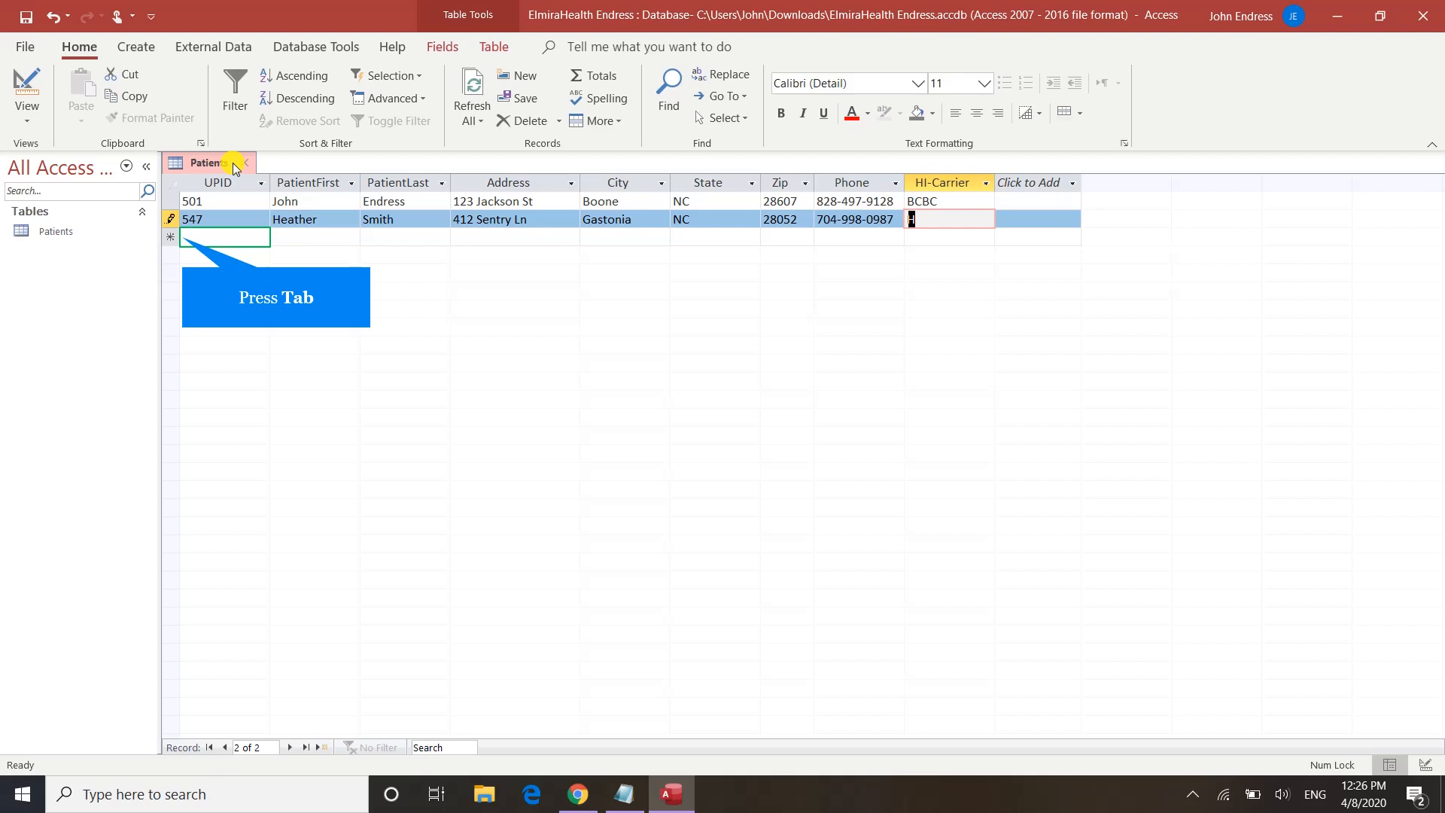